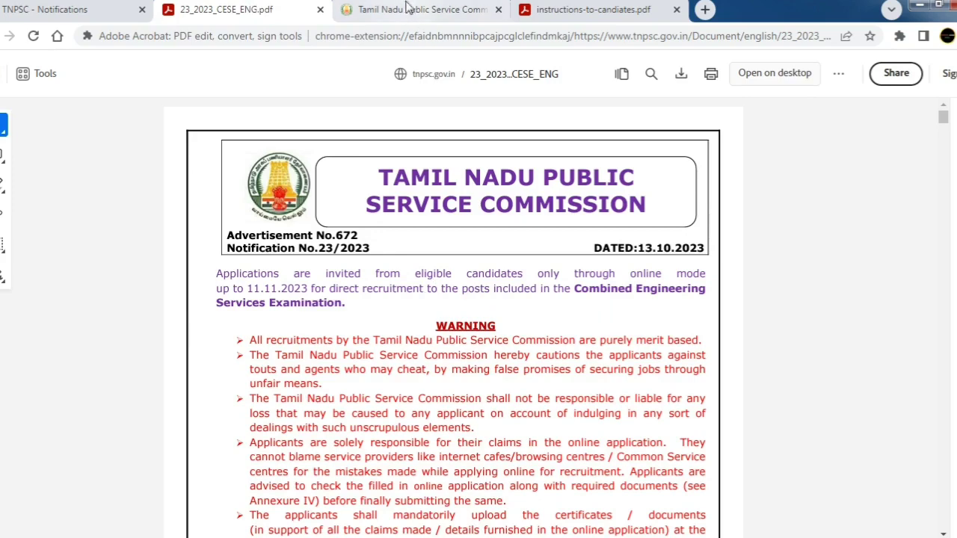
Step: Read the warnings and the One Time Registration section of the Combined Engineering Services notification PDF
click(409, 9)
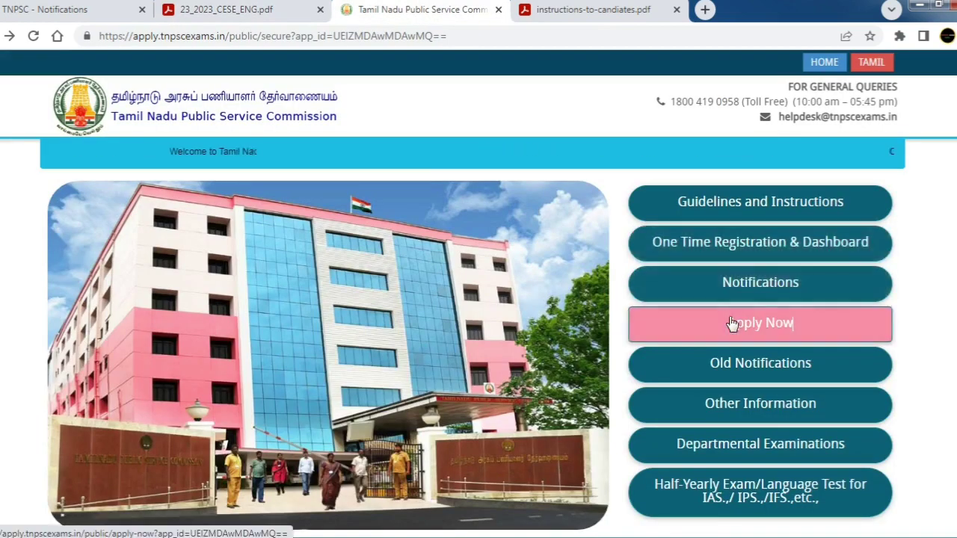
click(225, 9)
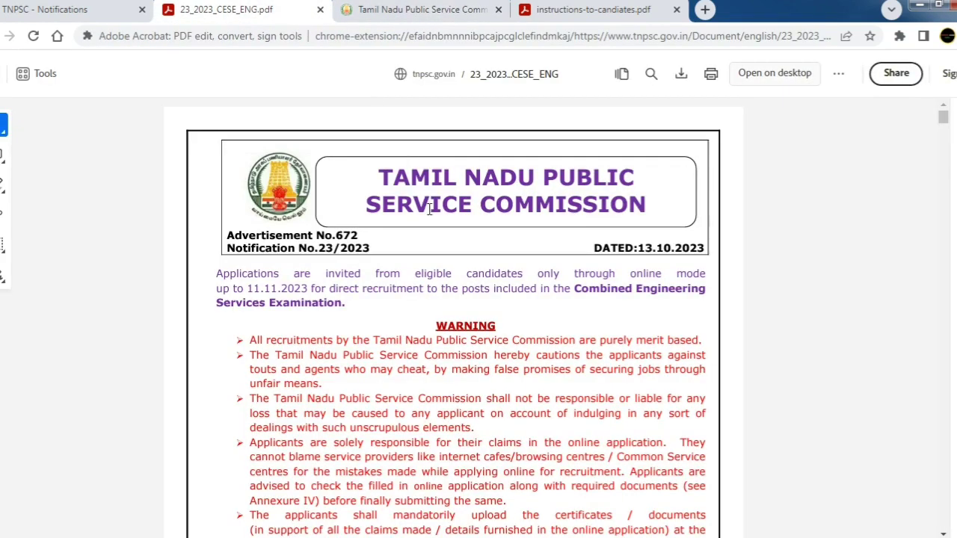
scroll(429, 213, down, 6)
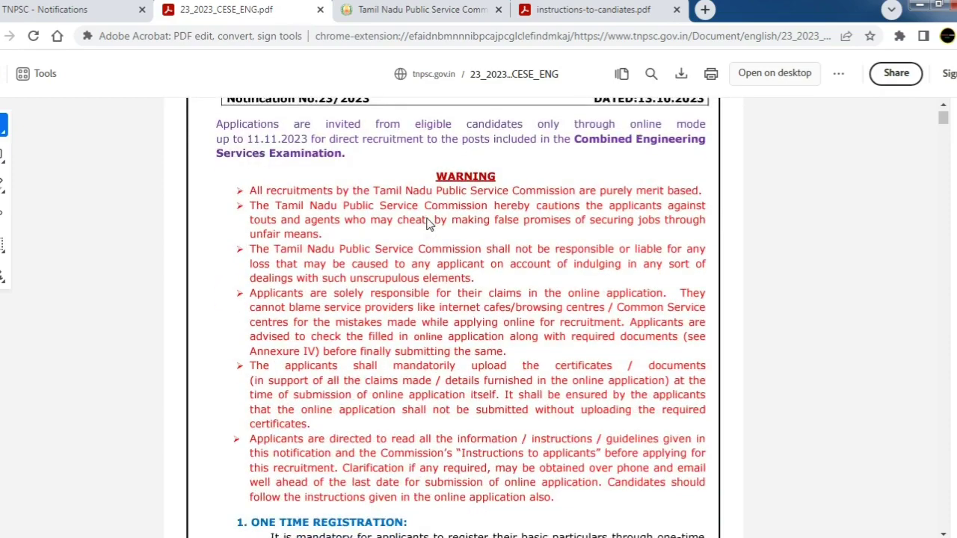
scroll(430, 228, down, 1)
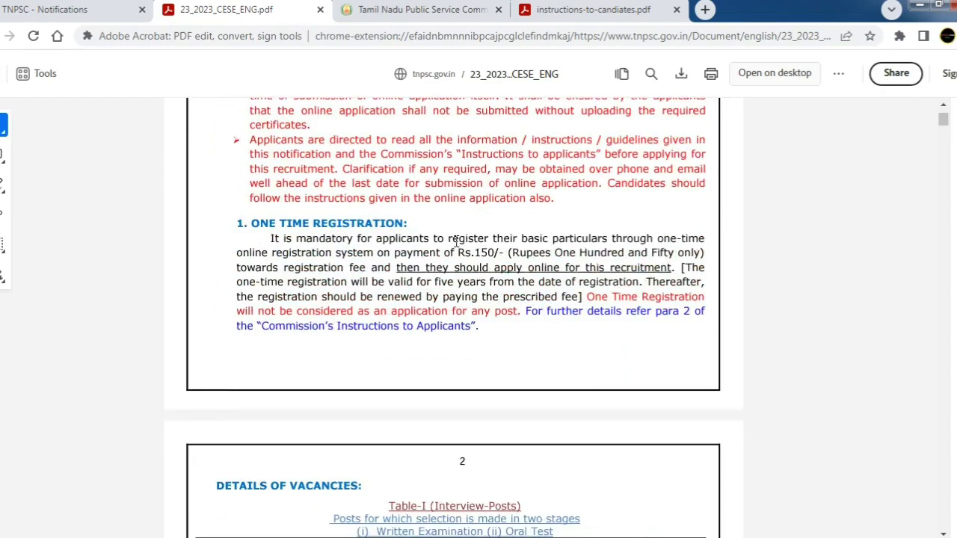
scroll(455, 240, down, 2)
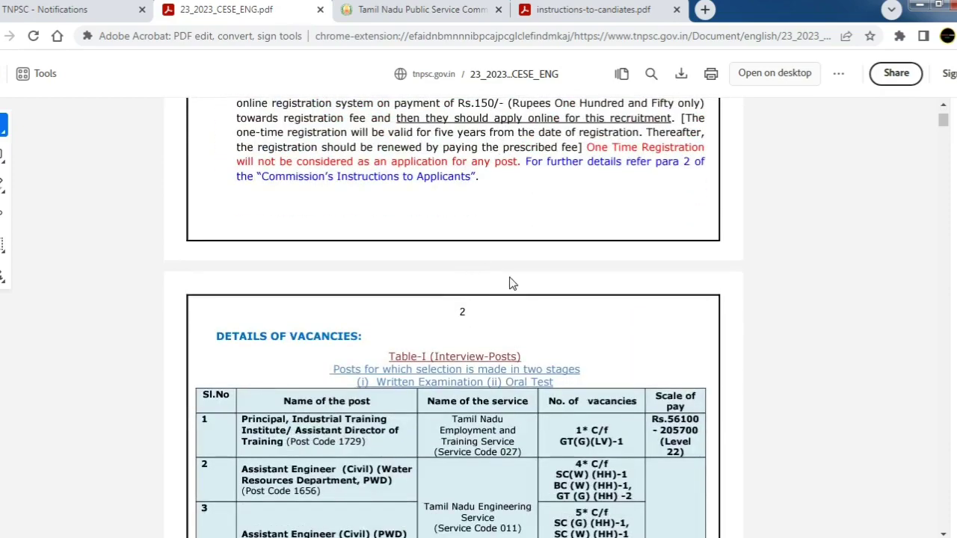
Step: Review the notification's vacancy tables and the last date for submission of the online application
scroll(512, 283, down, 2)
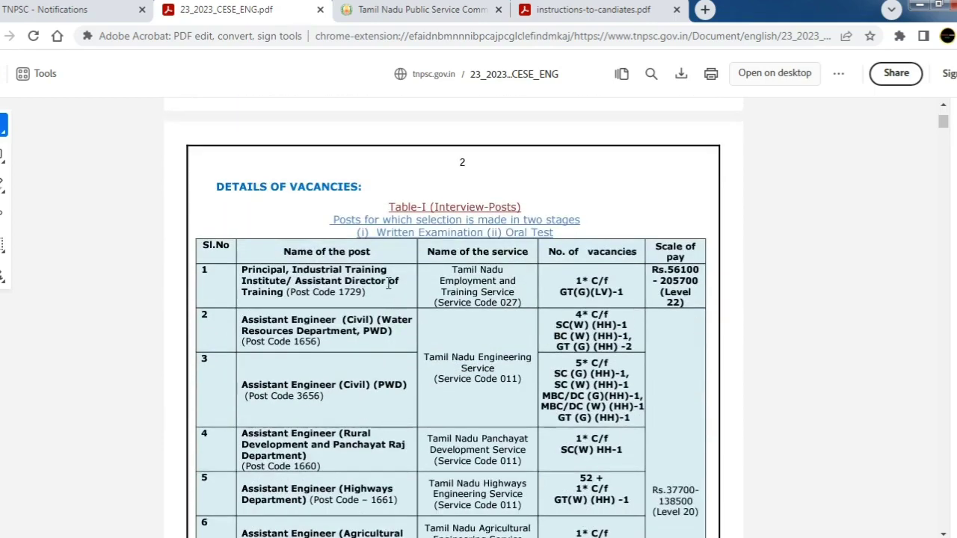
scroll(389, 282, down, 1)
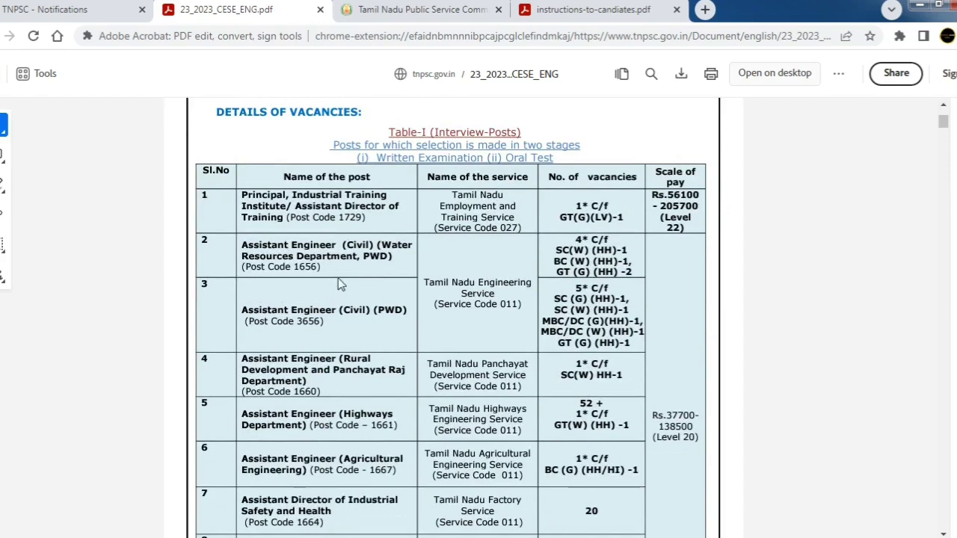
scroll(351, 299, down, 1)
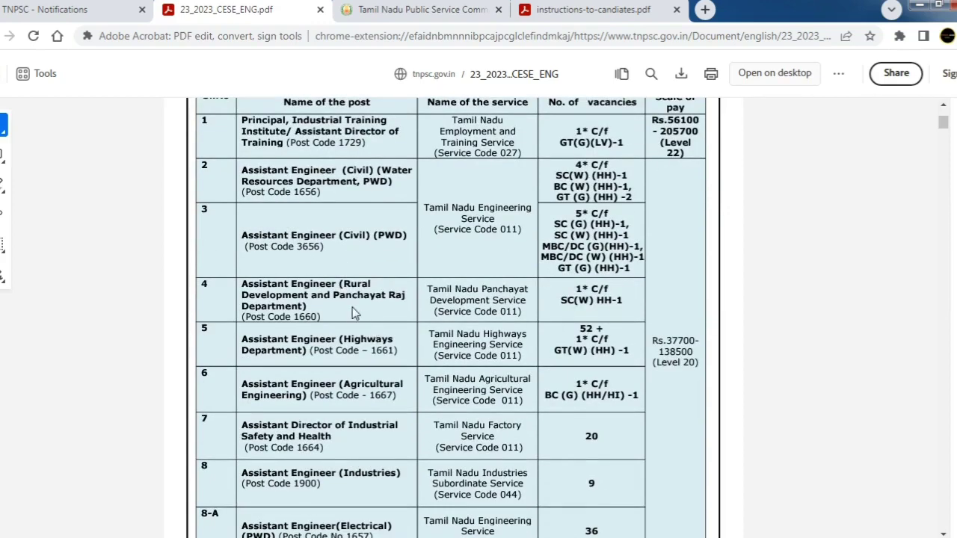
scroll(355, 293, down, 5)
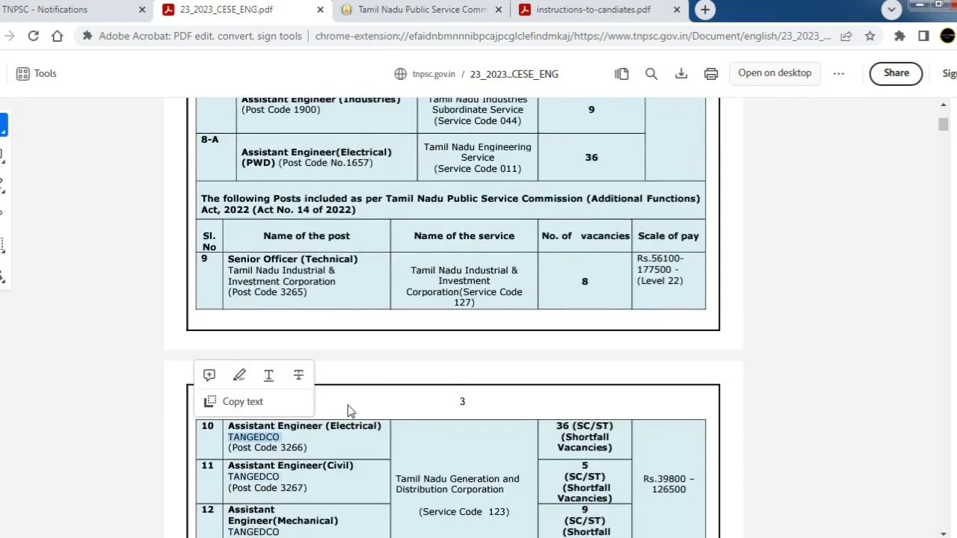
scroll(351, 411, down, 1)
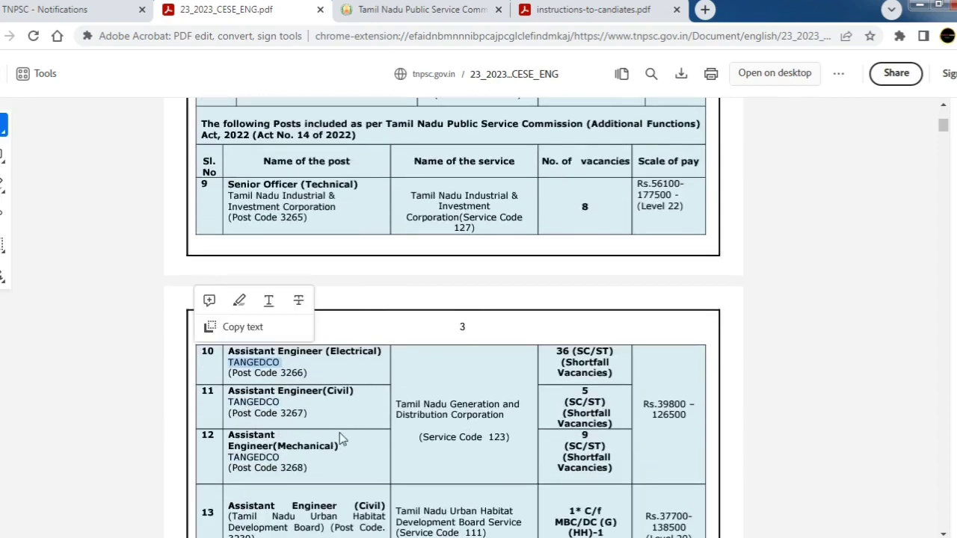
scroll(298, 436, down, 2)
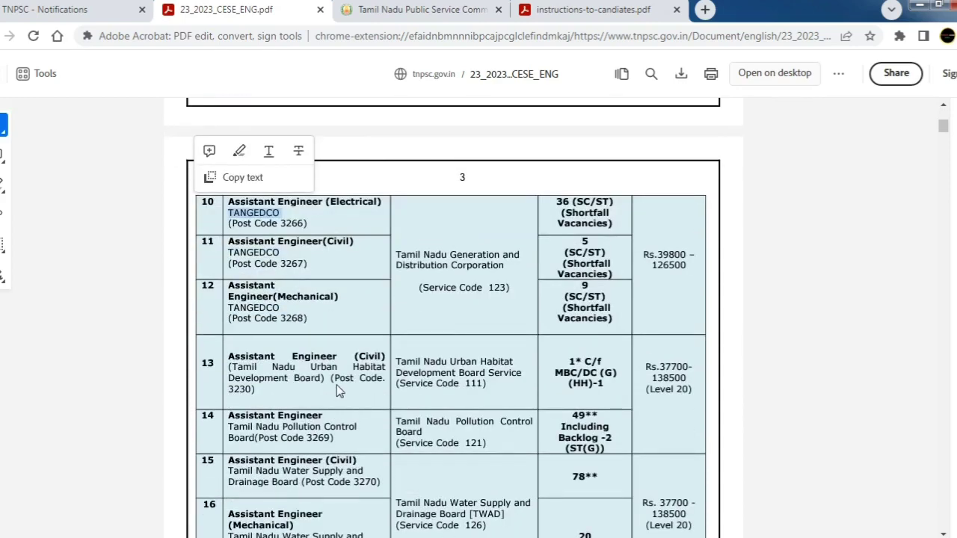
scroll(328, 381, down, 1)
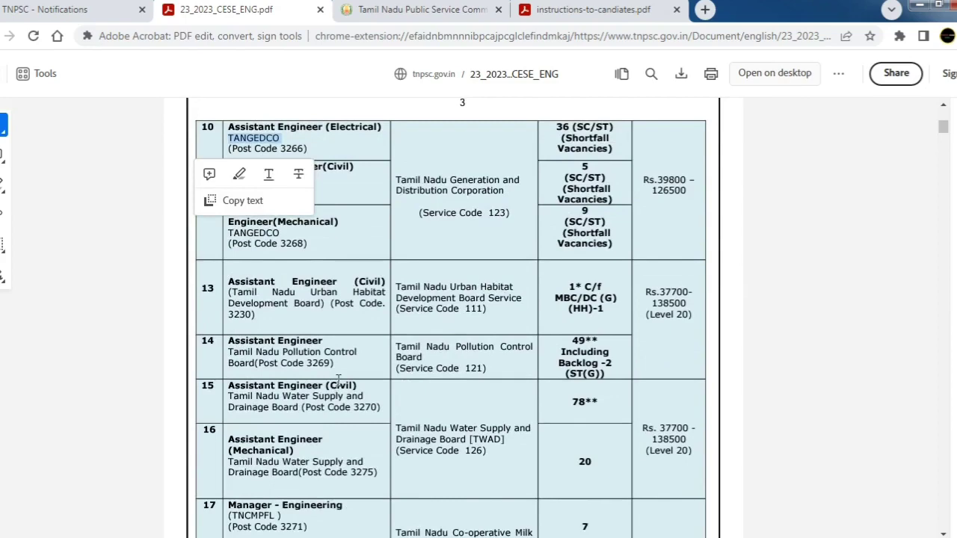
scroll(337, 382, down, 2)
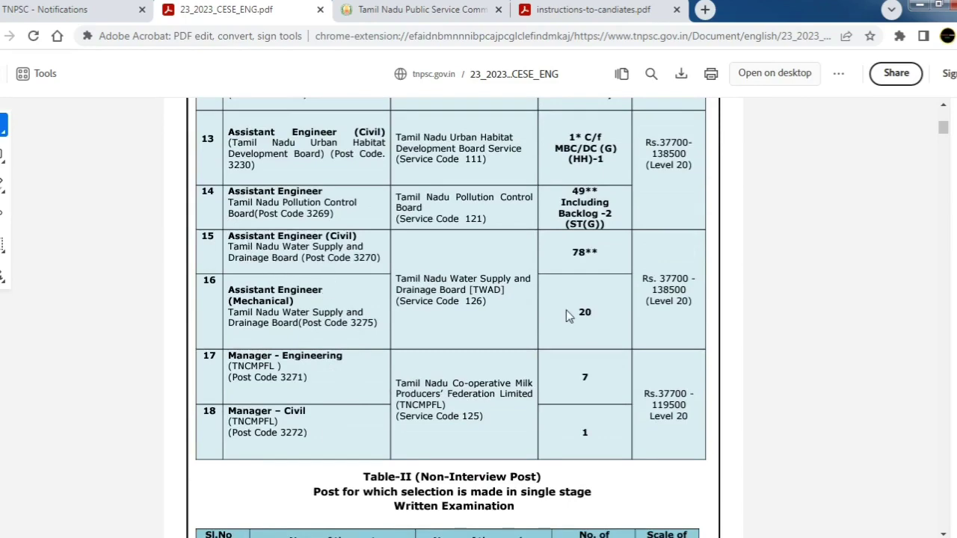
scroll(645, 299, down, 9)
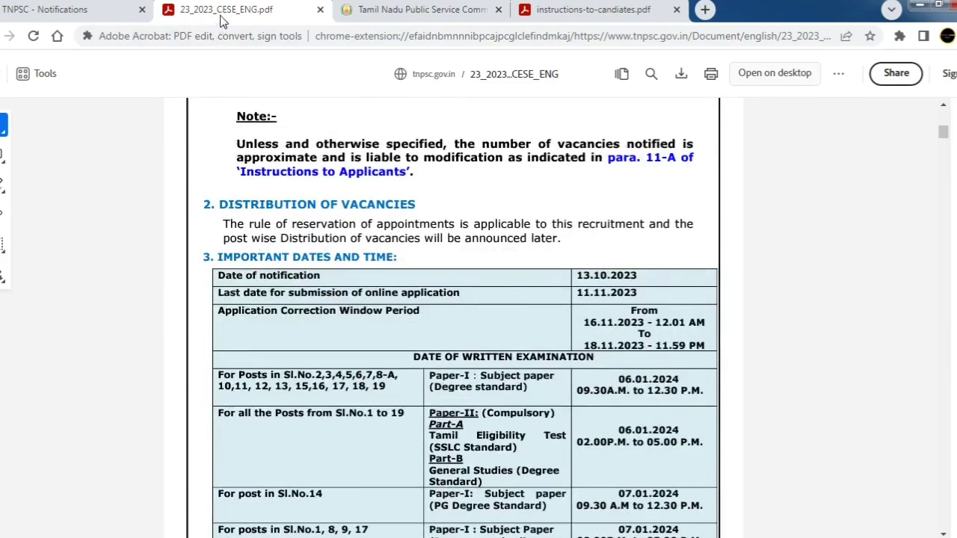
drag(647, 297, 521, 292)
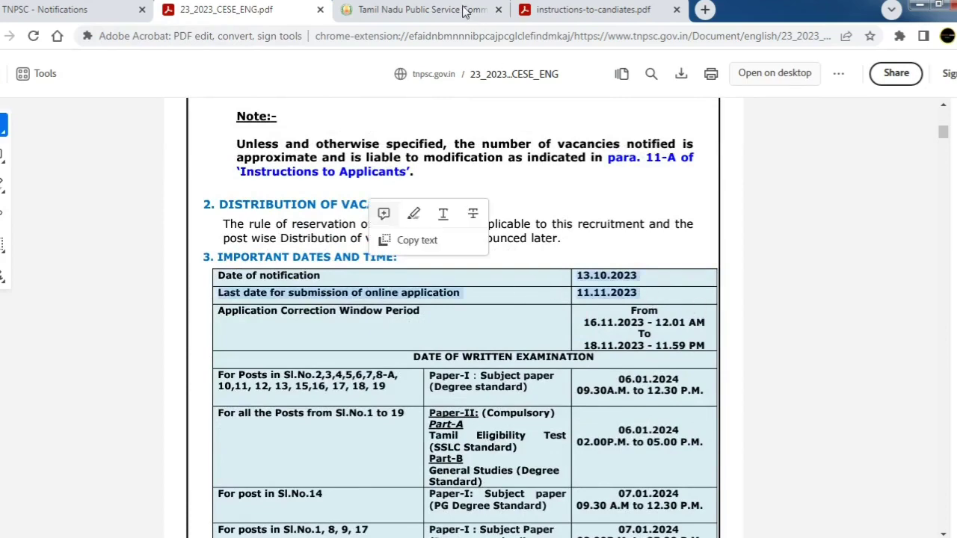
Step: Switch to the TNPSC application site and open its One Time Registration & Dashboard page
click(448, 10)
click(296, 38)
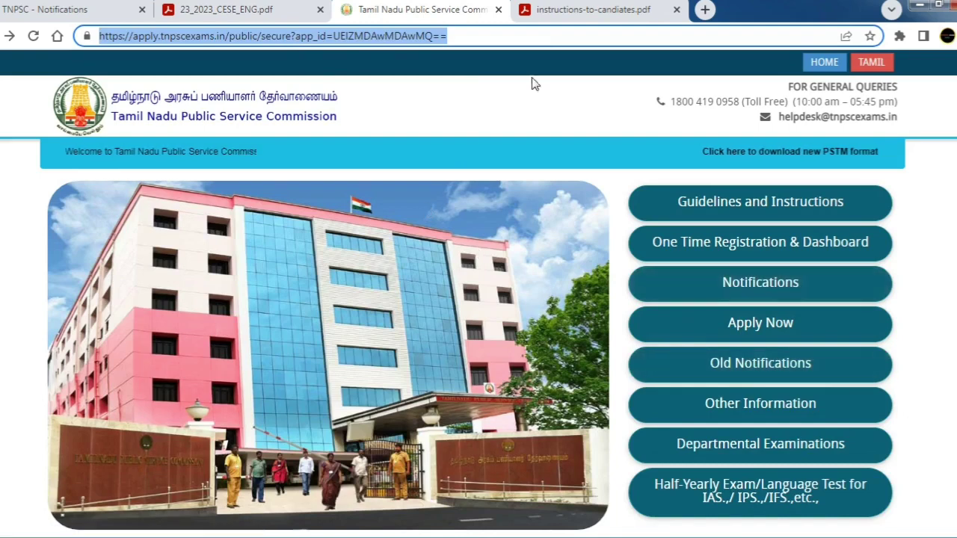
click(723, 243)
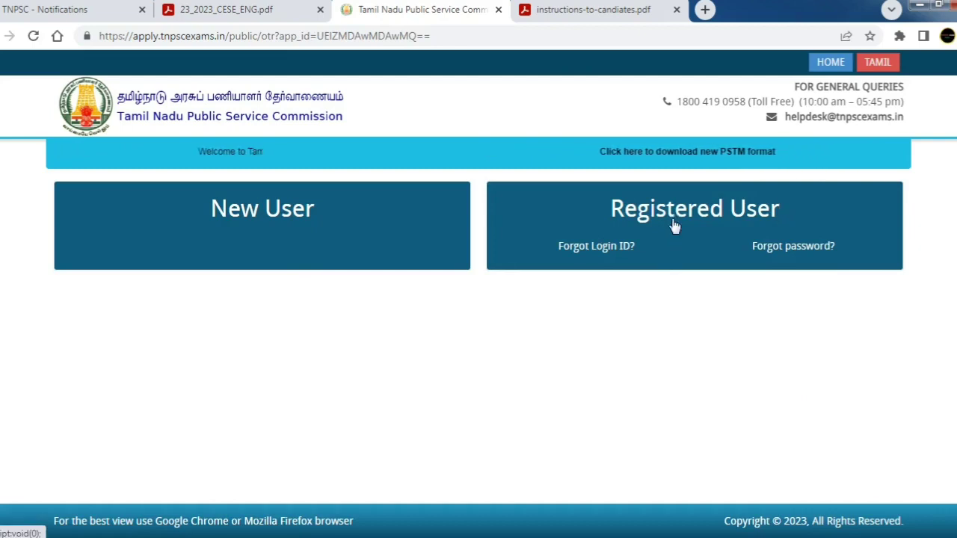
Step: Look at the One Time Registration form for new users and return to the user type choice
click(300, 215)
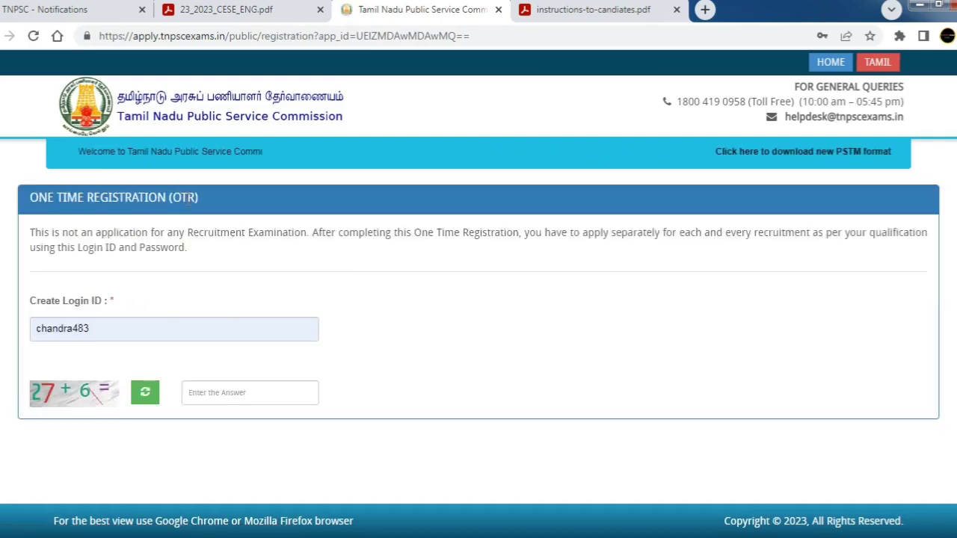
mouse_move(232, 317)
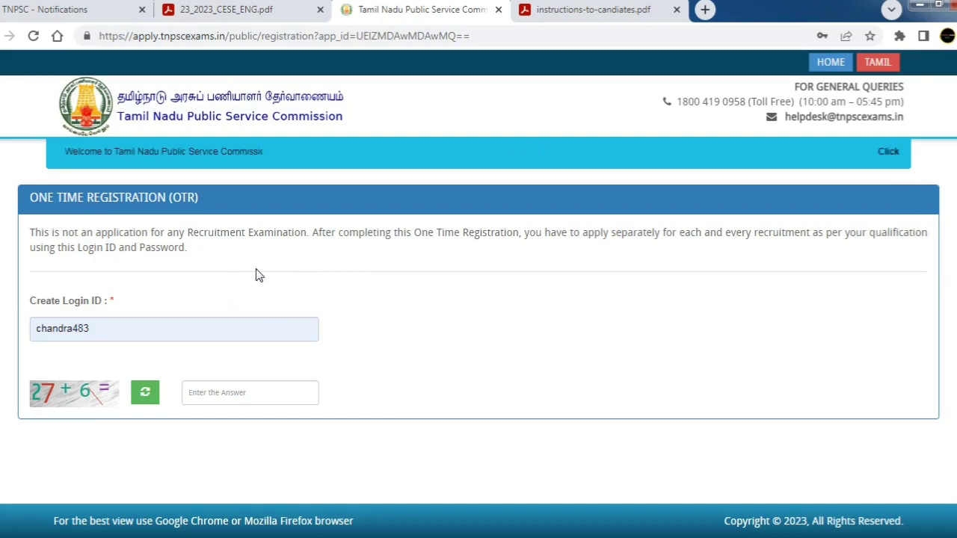
mouse_move(278, 327)
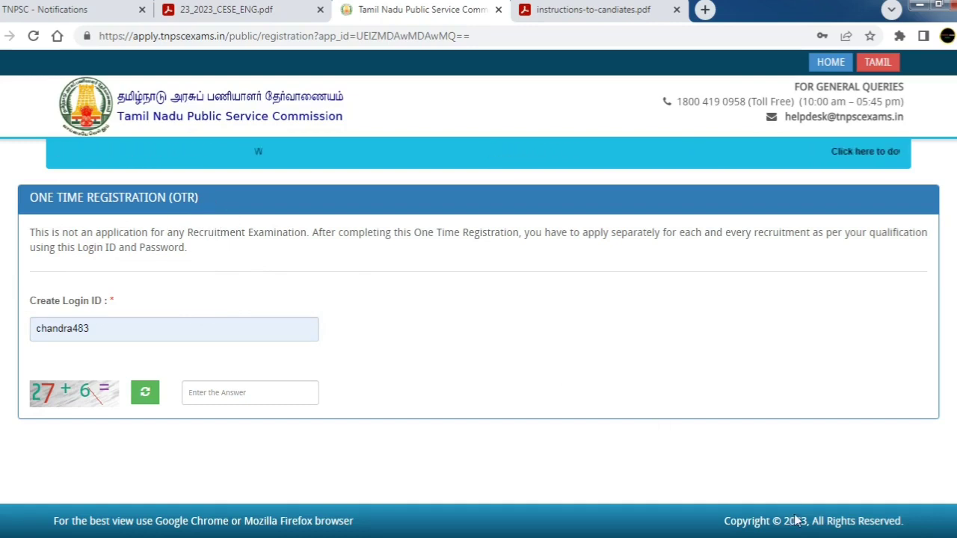
key(alt+Left)
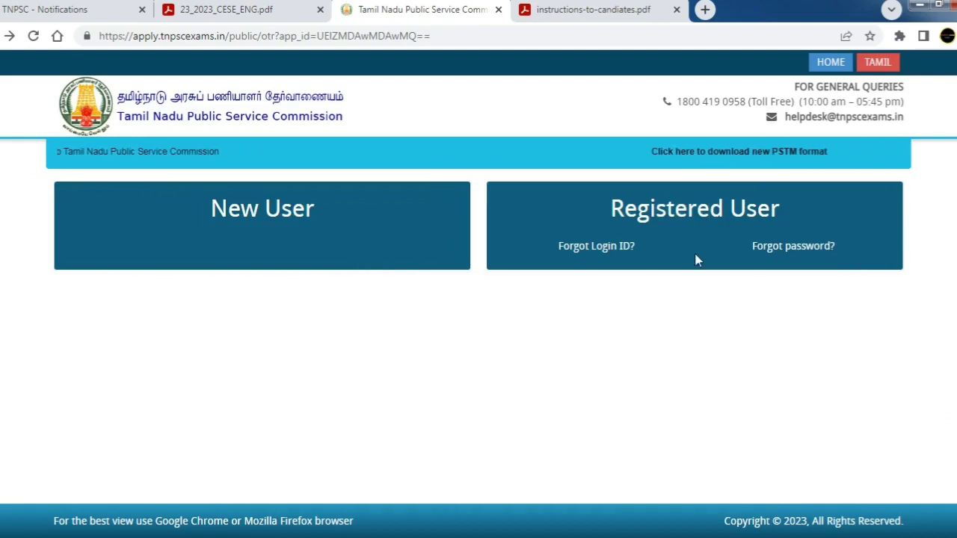
Step: Sign in as a registered user and review the Application Status list of earlier applications
click(695, 217)
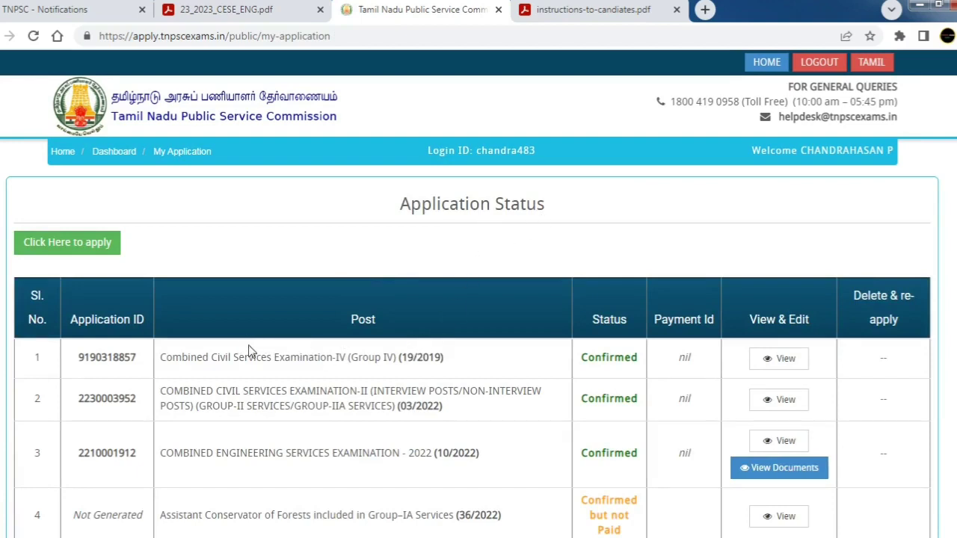
scroll(335, 357, down, 1)
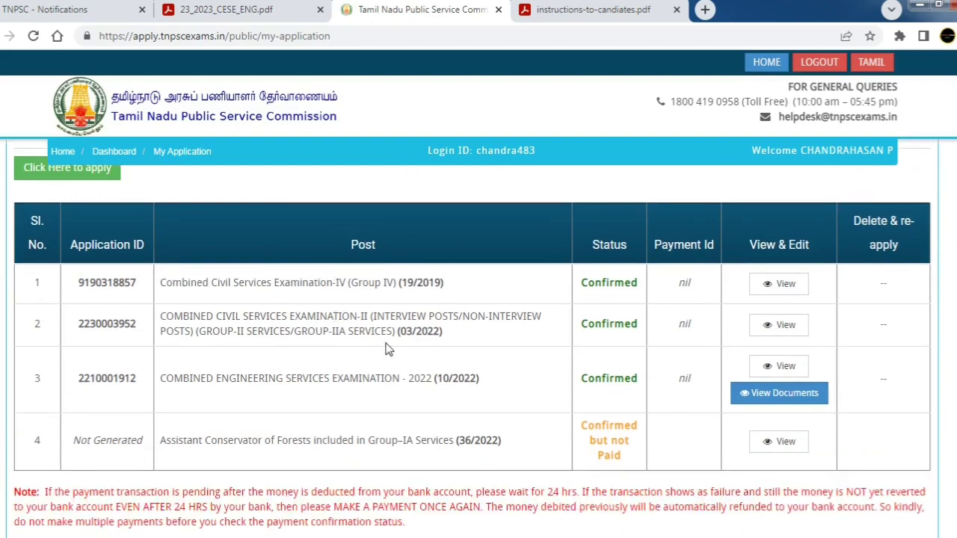
scroll(452, 406, up, 1)
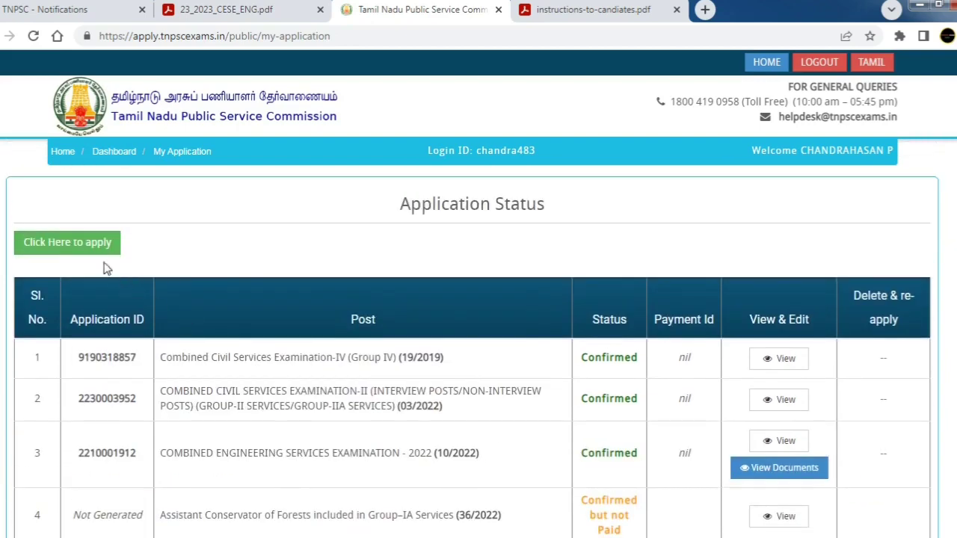
Step: Open the list of notifications open for application and check the Combined Engineering Services Examination's application and examination dates
click(85, 251)
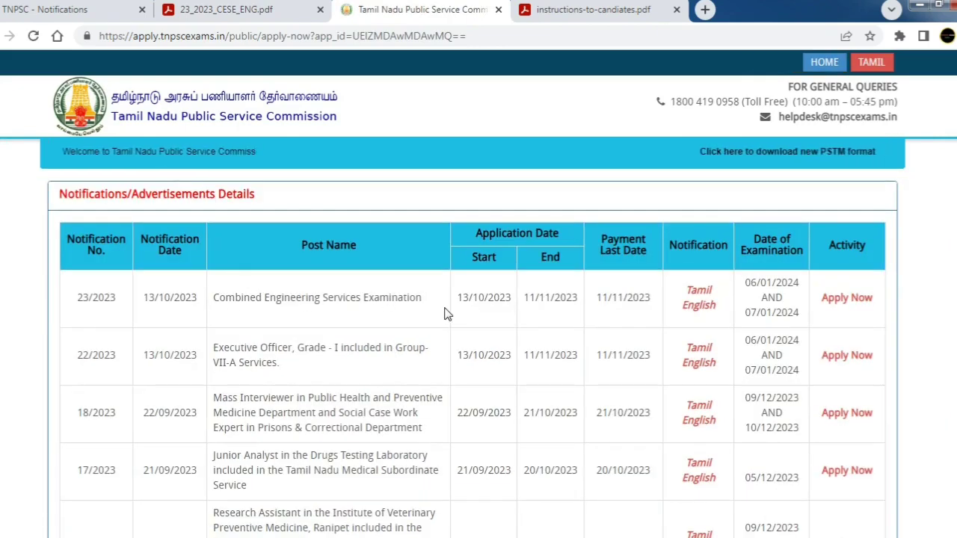
drag(453, 299, 462, 298)
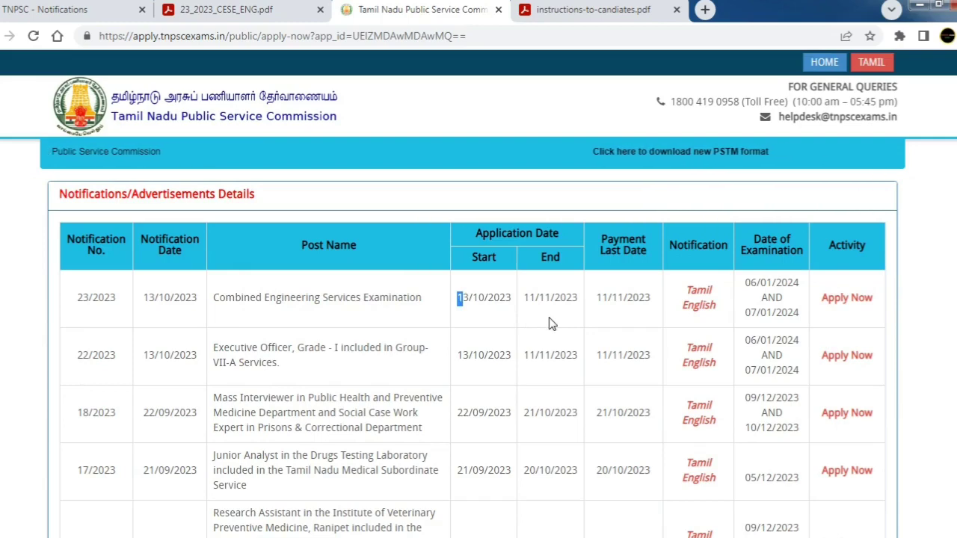
drag(523, 298, 583, 302)
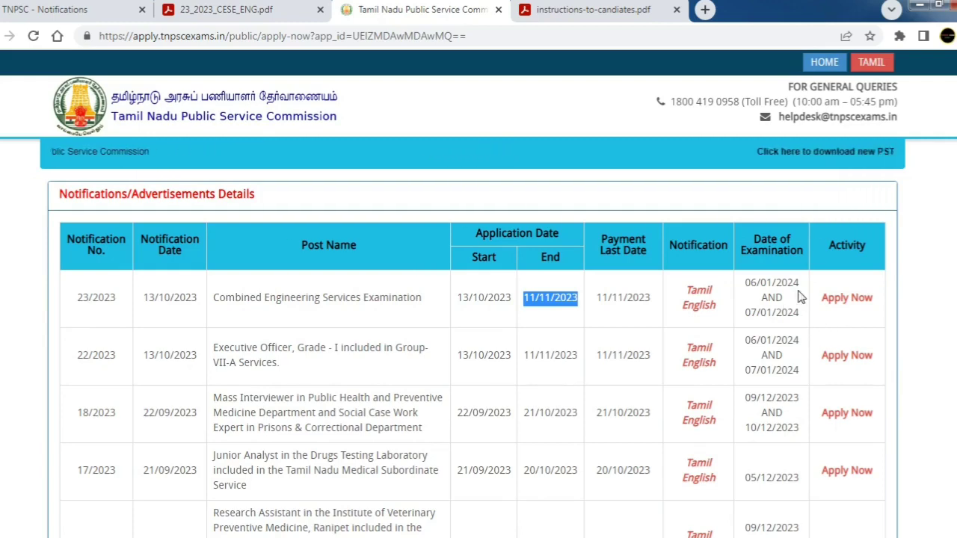
drag(745, 281, 781, 314)
Step: Start a new application for the Combined Engineering Services Examination, notification 23/2023
click(832, 313)
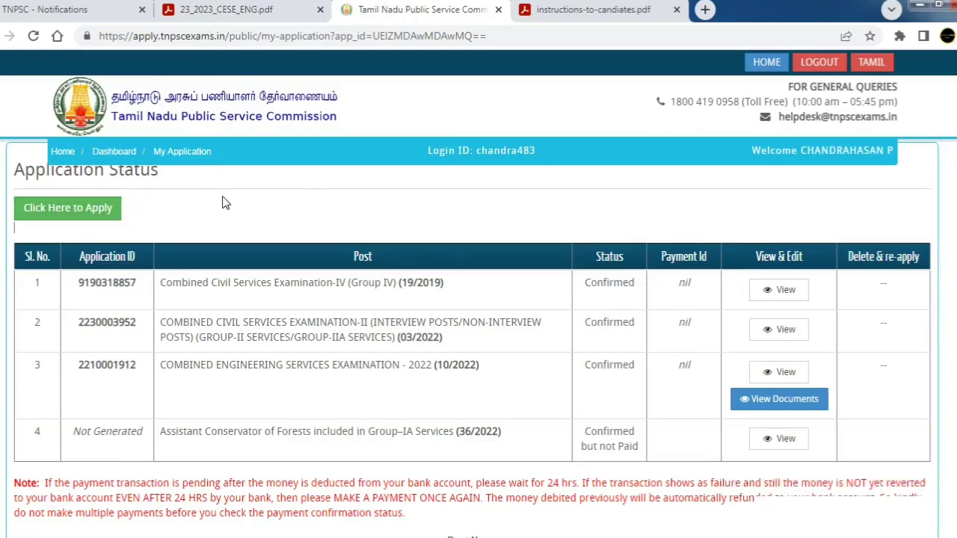
scroll(538, 271, down, 2)
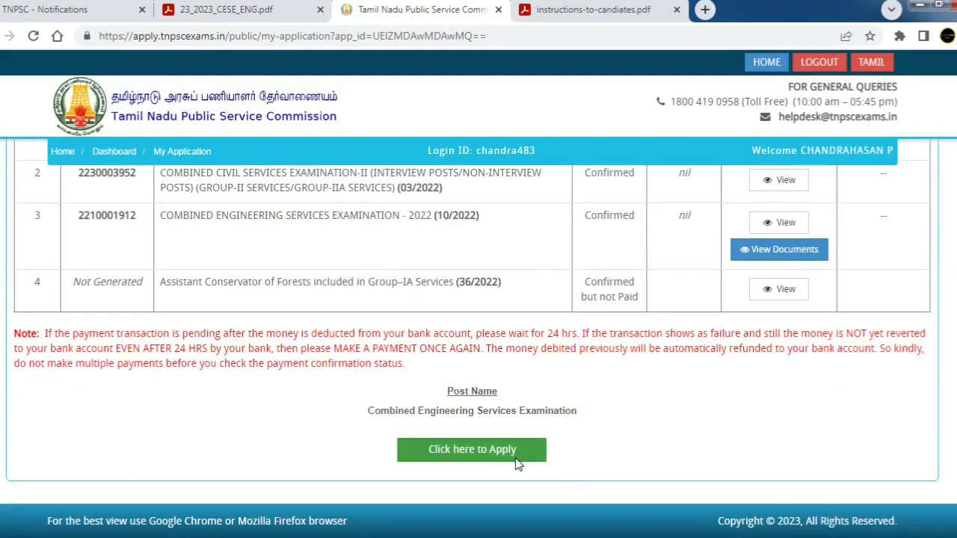
click(493, 449)
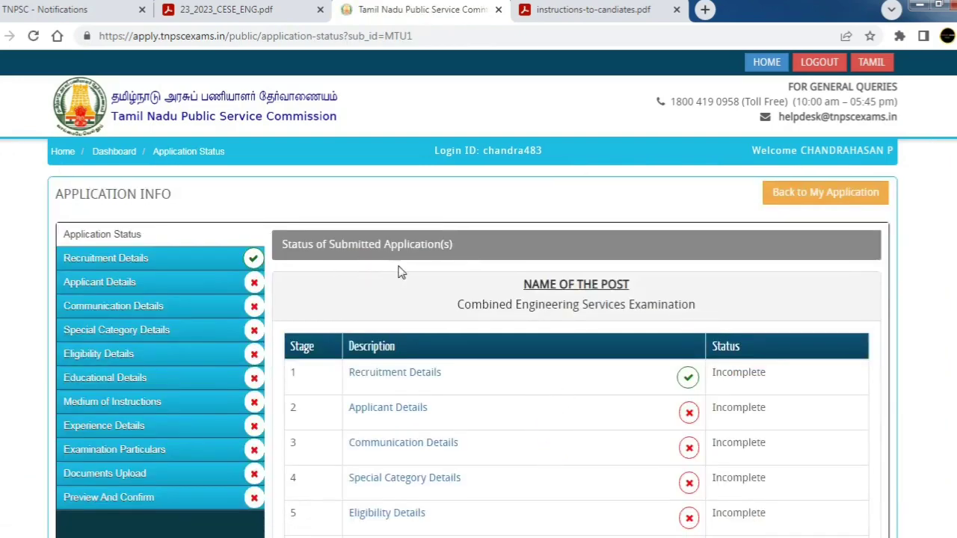
Step: Review the application stages from Recruitment Details to Preview And Confirm and continue to the Recruitment Details page
scroll(403, 298, down, 2)
scroll(434, 352, down, 3)
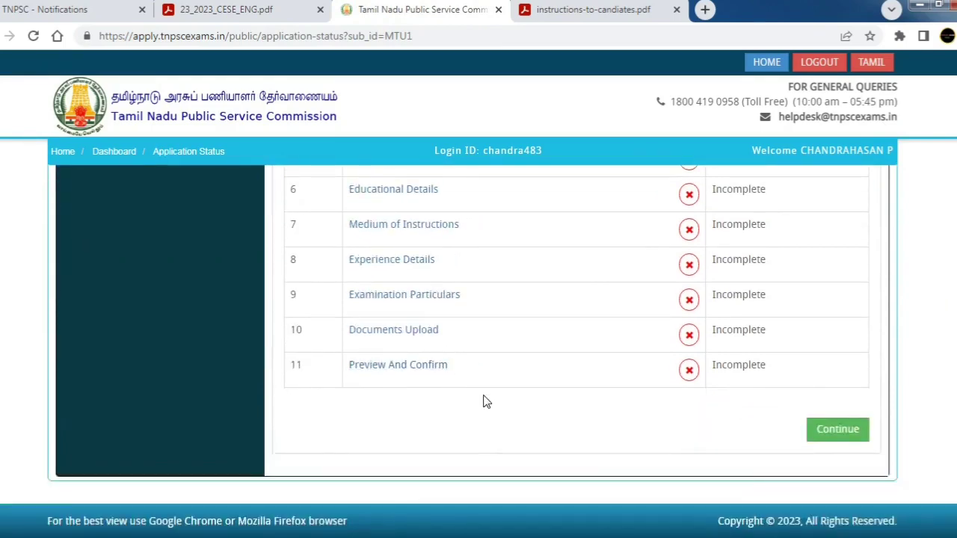
scroll(508, 403, up, 3)
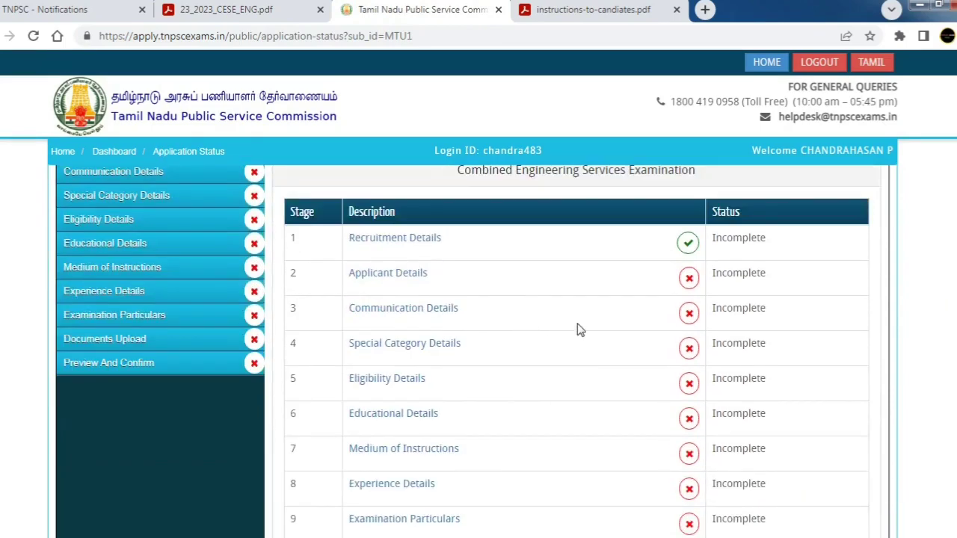
scroll(580, 330, down, 3)
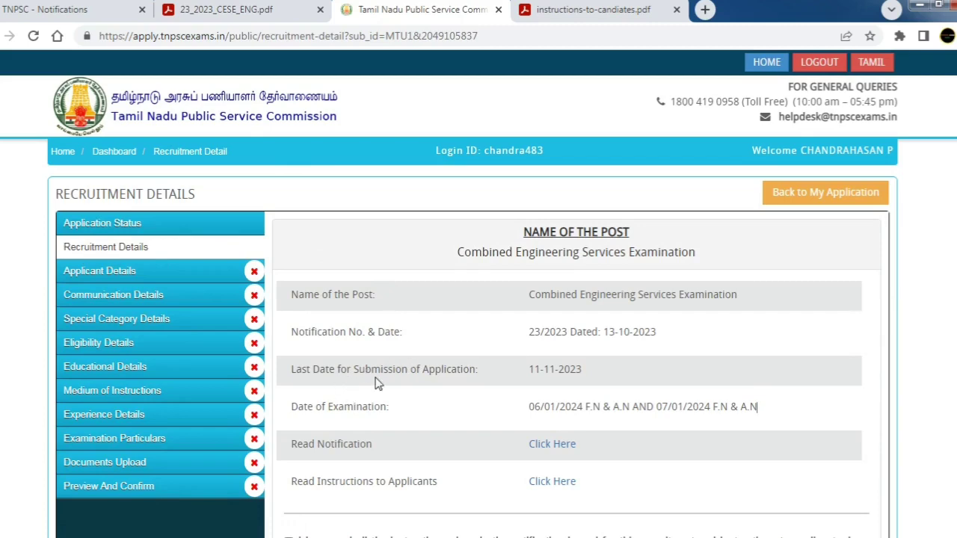
Step: Review the recruitment details, accept the declaration about having read the instructions, and save to continue to Applicant Details
drag(521, 404, 597, 407)
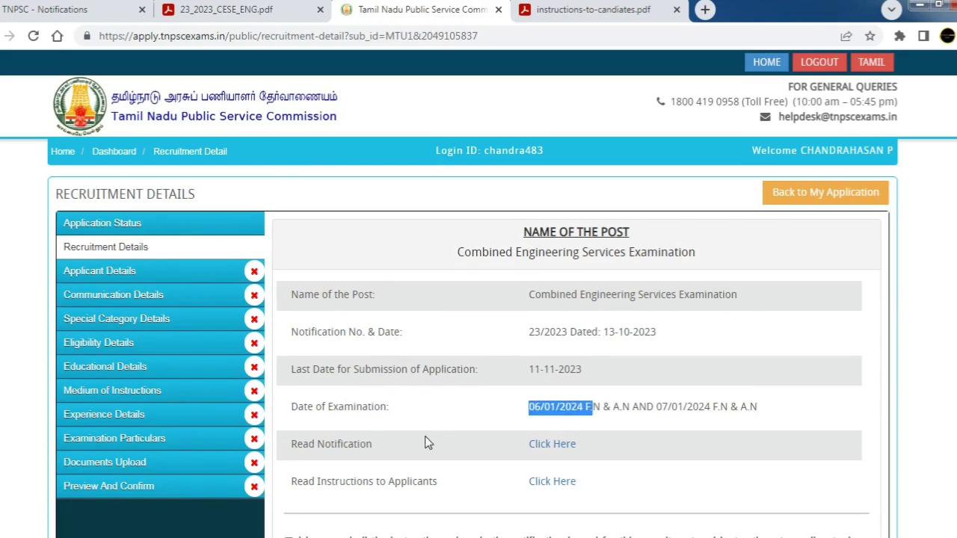
scroll(425, 444, down, 1)
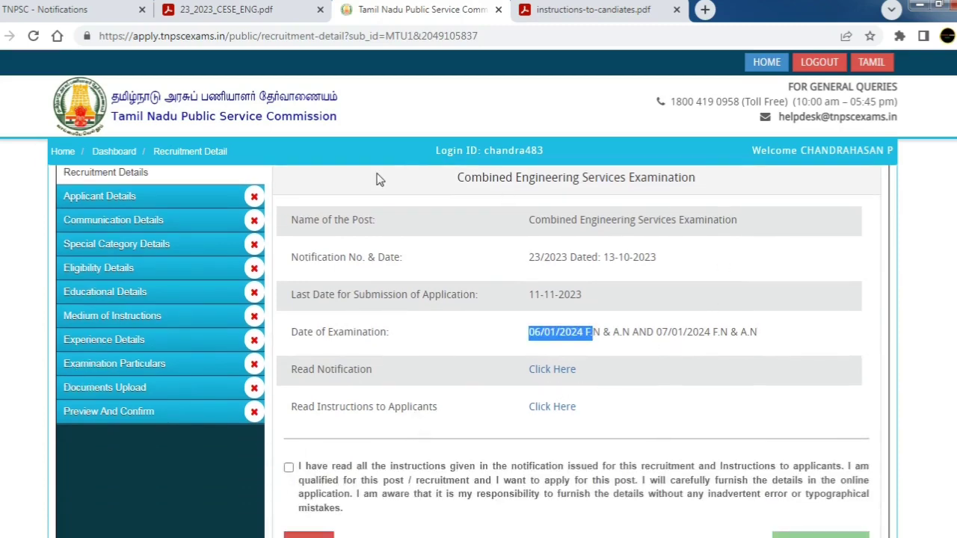
scroll(419, 257, down, 1)
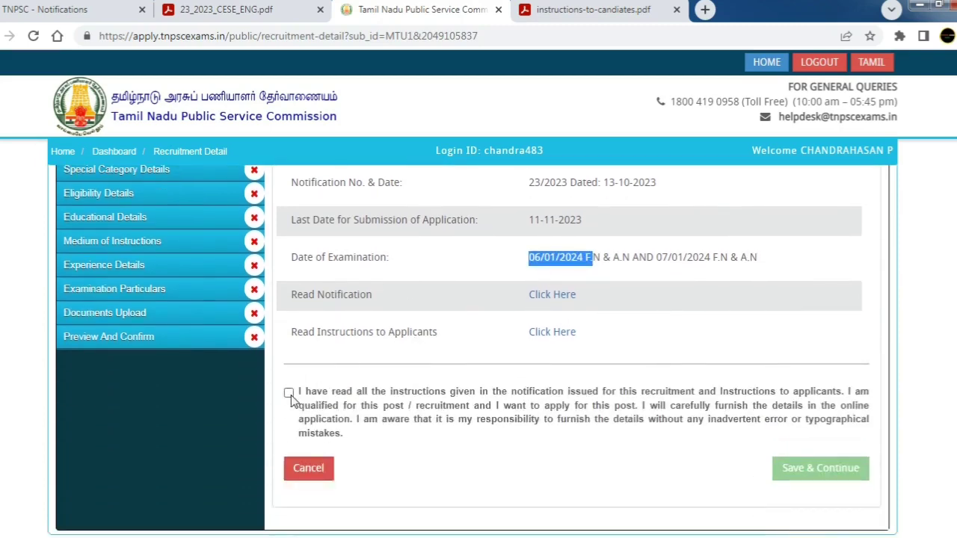
click(289, 392)
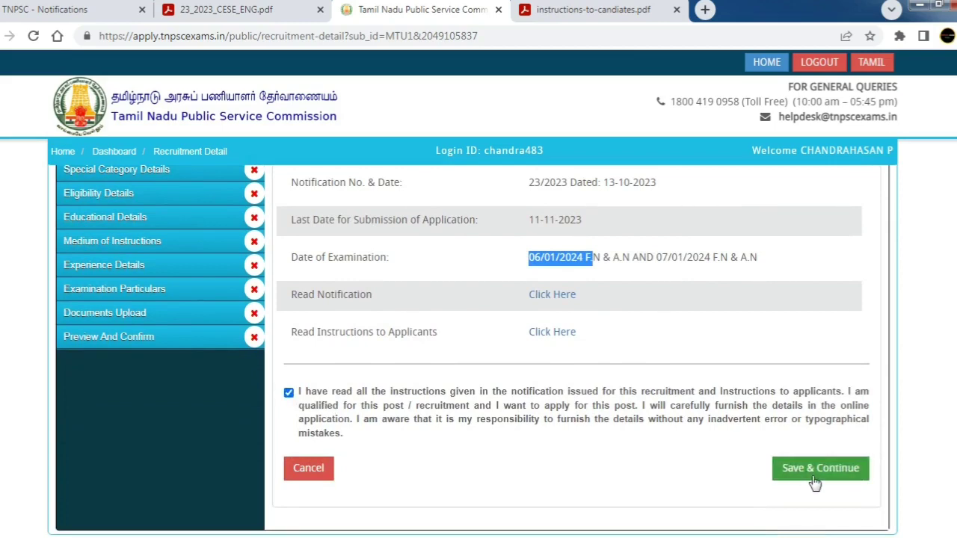
click(814, 483)
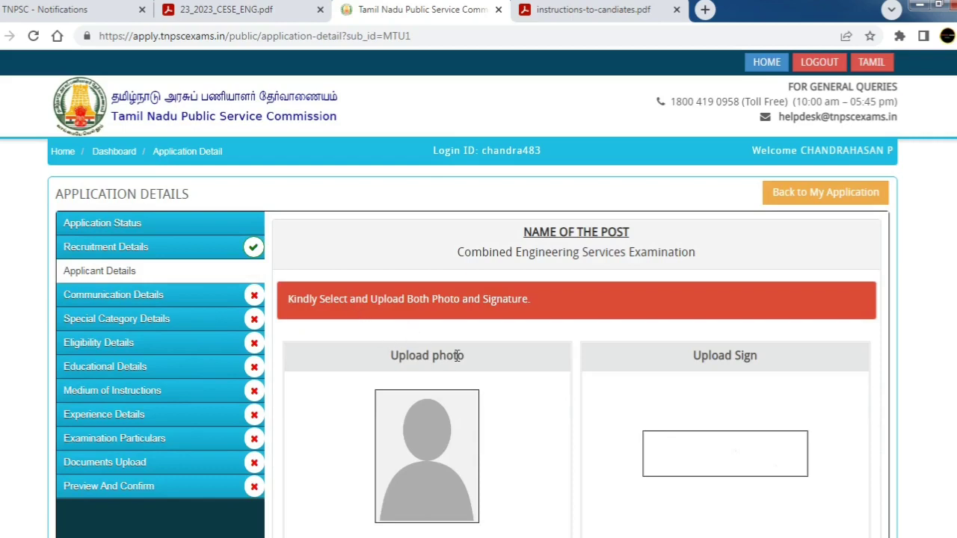
Step: Check the photograph and signature file size and naming requirements in instructions-to-candiates.pdf, and return to the application
scroll(473, 362, down, 1)
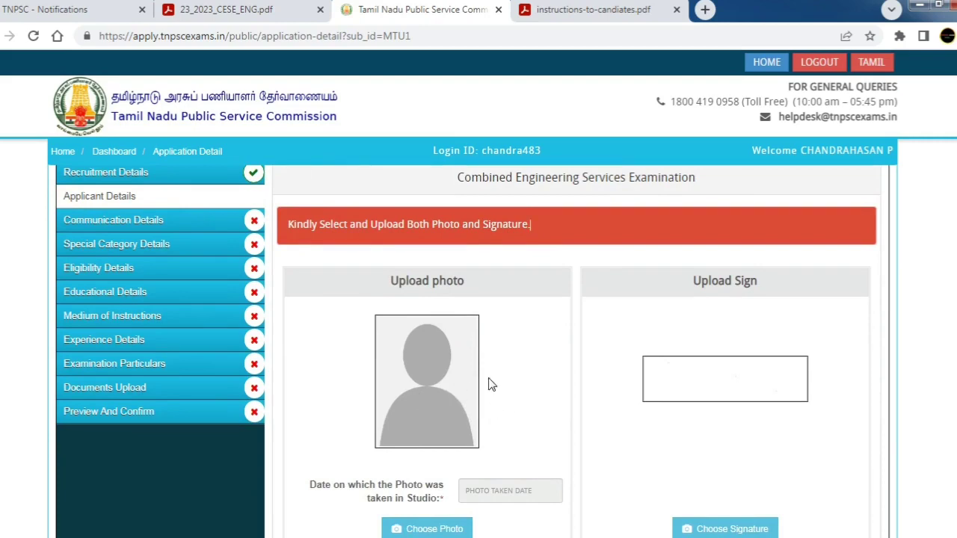
click(553, 9)
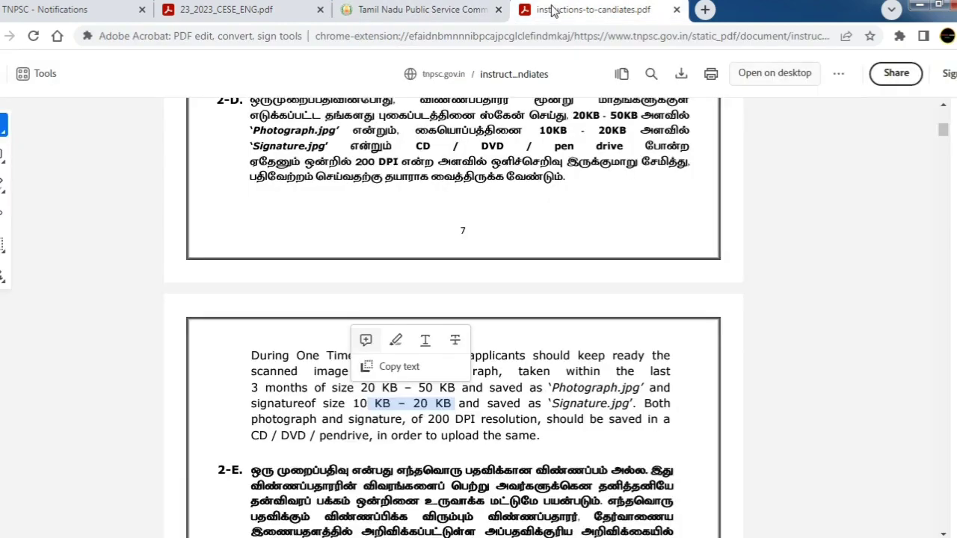
click(567, 348)
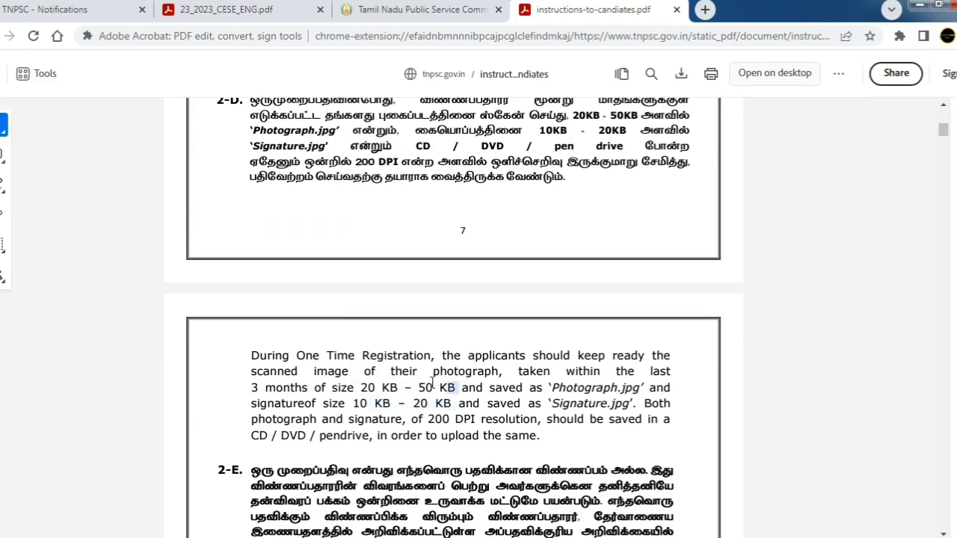
drag(432, 382, 360, 386)
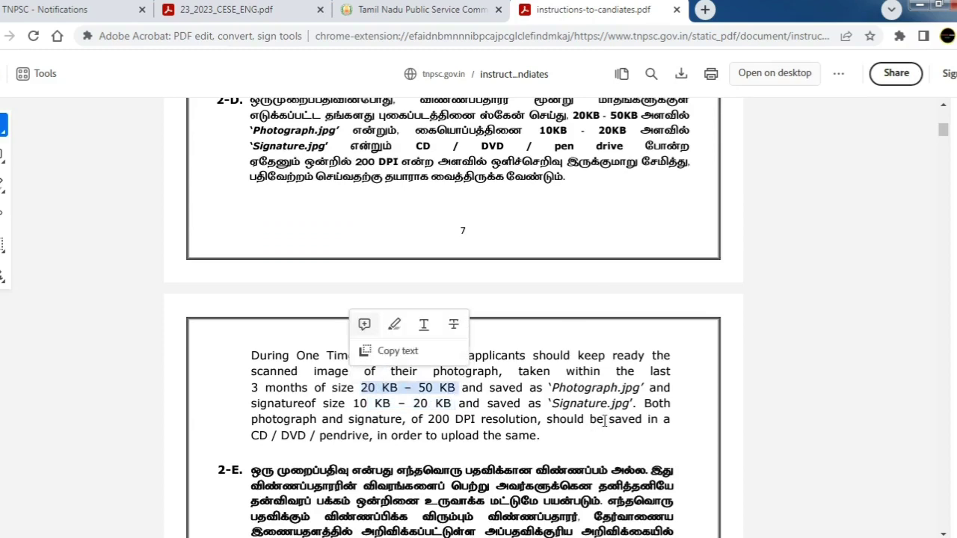
drag(553, 407, 629, 407)
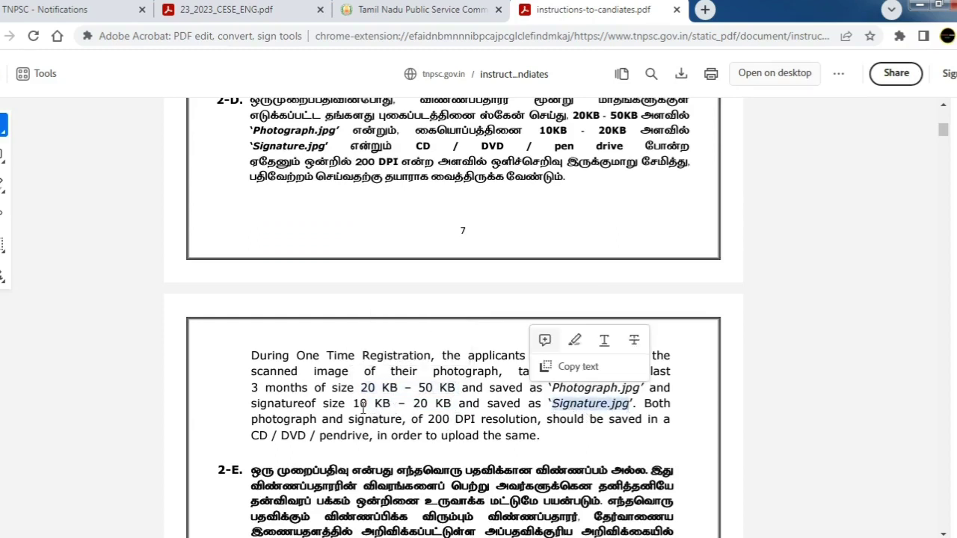
drag(355, 405, 451, 406)
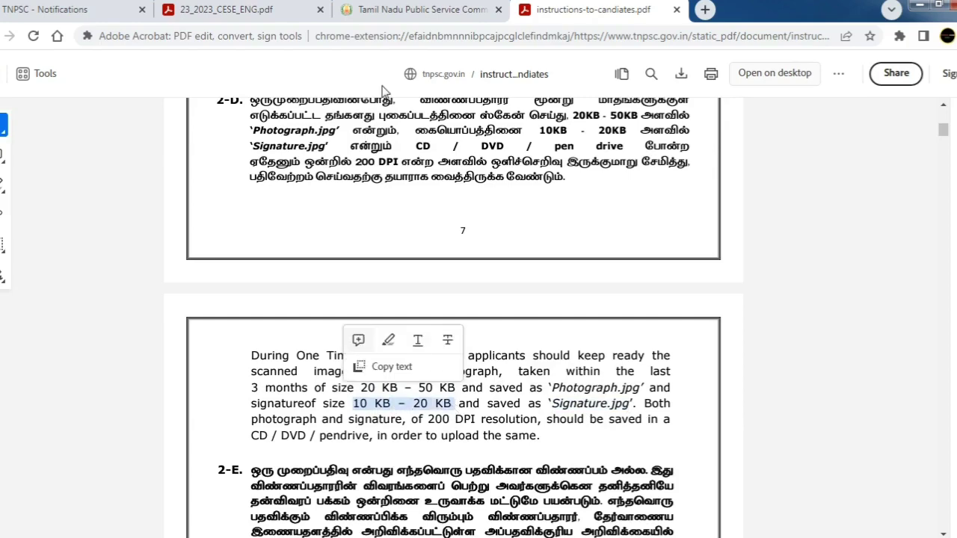
click(388, 12)
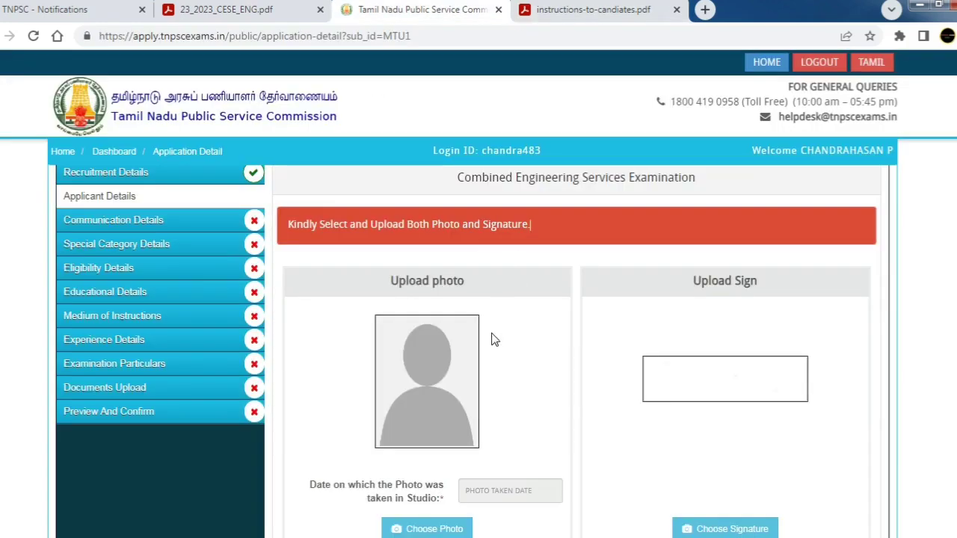
Step: View the calendar for the studio photo date, and save the Applicant and Communication Details to reach Special Category Details
scroll(492, 341, down, 1)
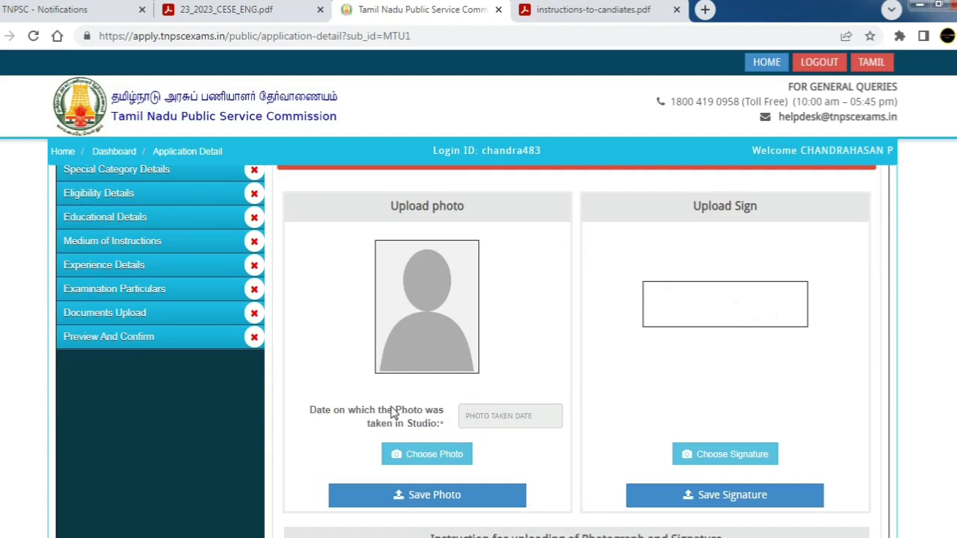
click(493, 417)
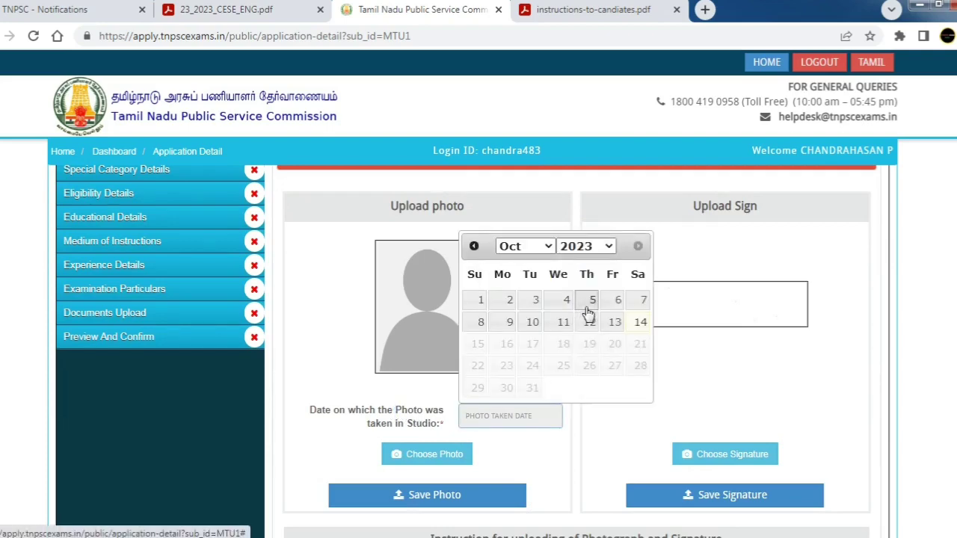
click(623, 426)
click(774, 499)
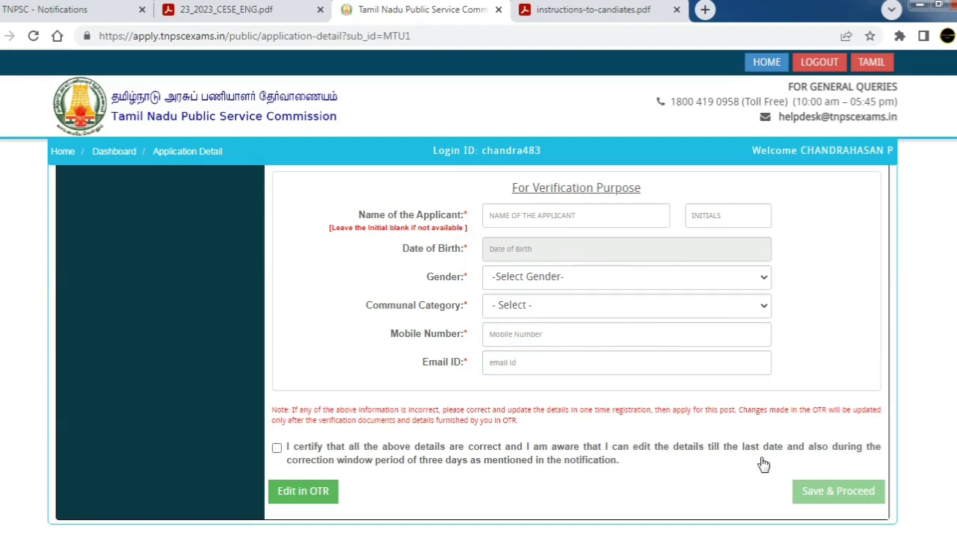
click(807, 505)
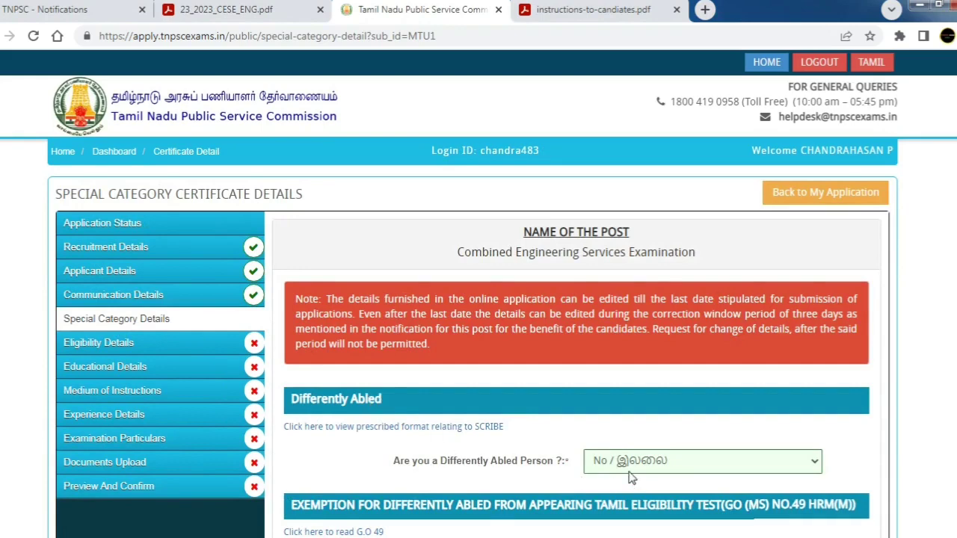
Step: Answer Yes to claiming exemption from the Tamil Eligibility Test under G.O. 49 and dismiss the notice
scroll(628, 473, down, 1)
scroll(621, 469, down, 2)
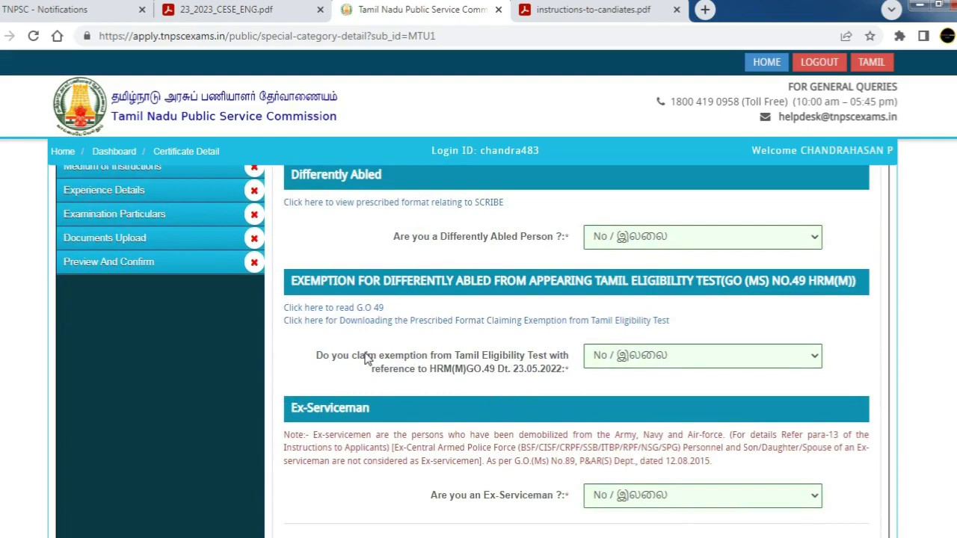
drag(438, 359, 389, 361)
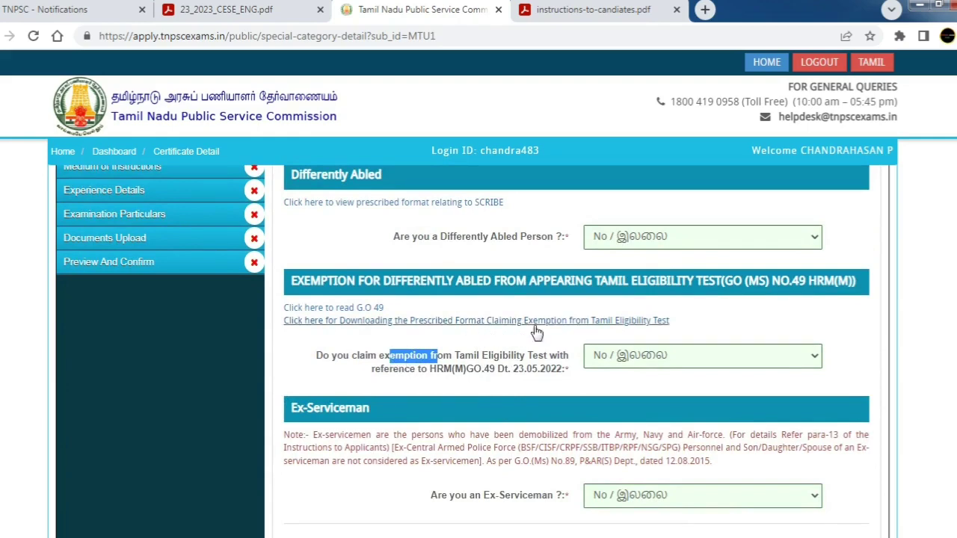
click(602, 357)
click(634, 388)
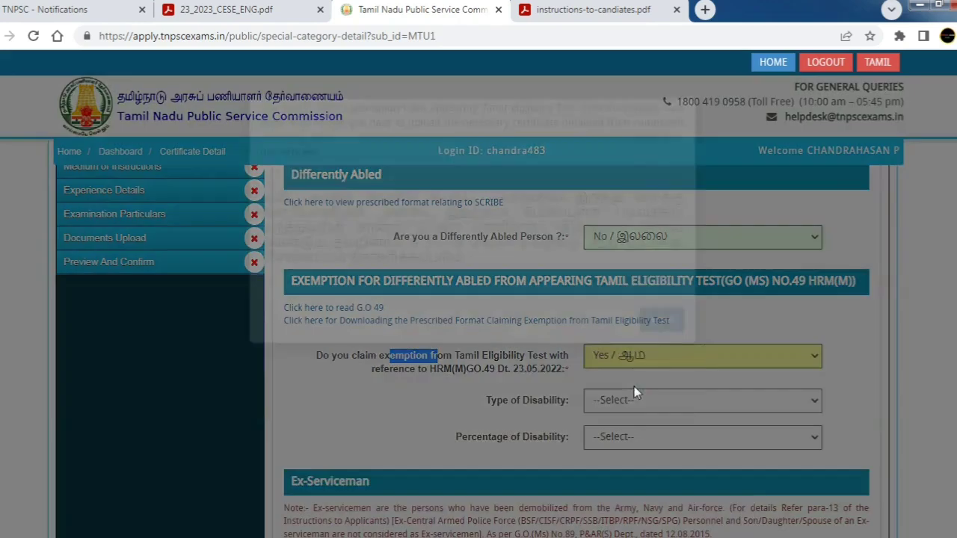
click(654, 389)
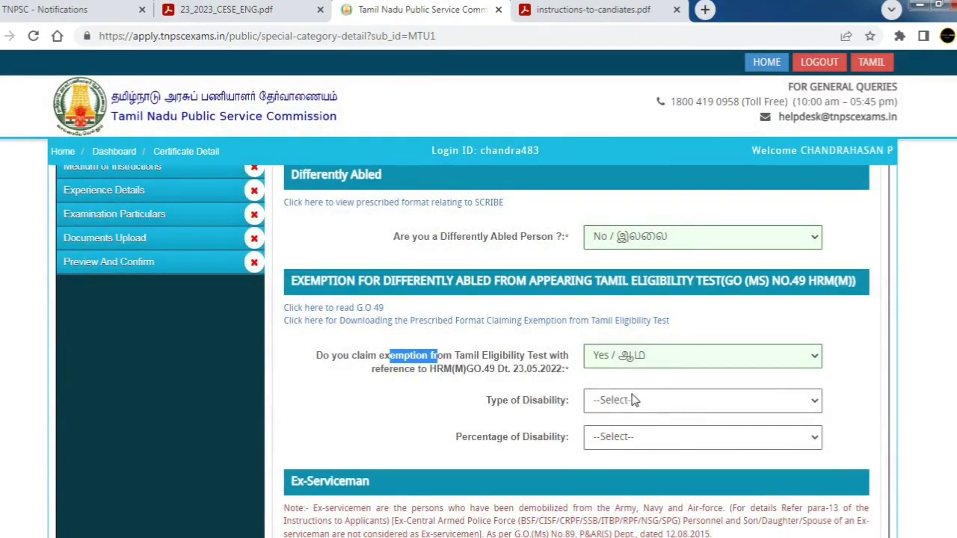
Step: Set the Tamil Eligibility Test exemption claim to No and save the Special Category Details to continue to Eligibility Details
click(629, 359)
click(630, 404)
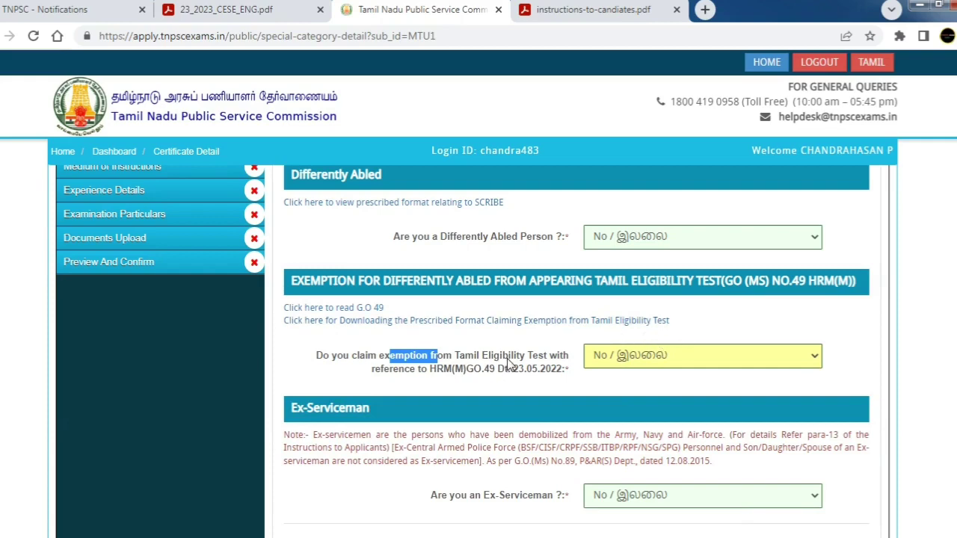
scroll(561, 421, down, 1)
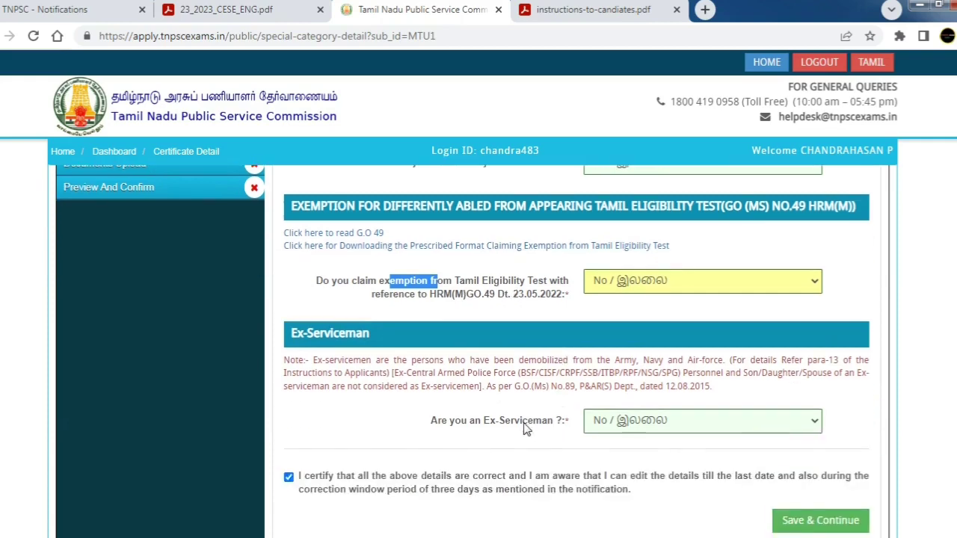
scroll(618, 432, down, 1)
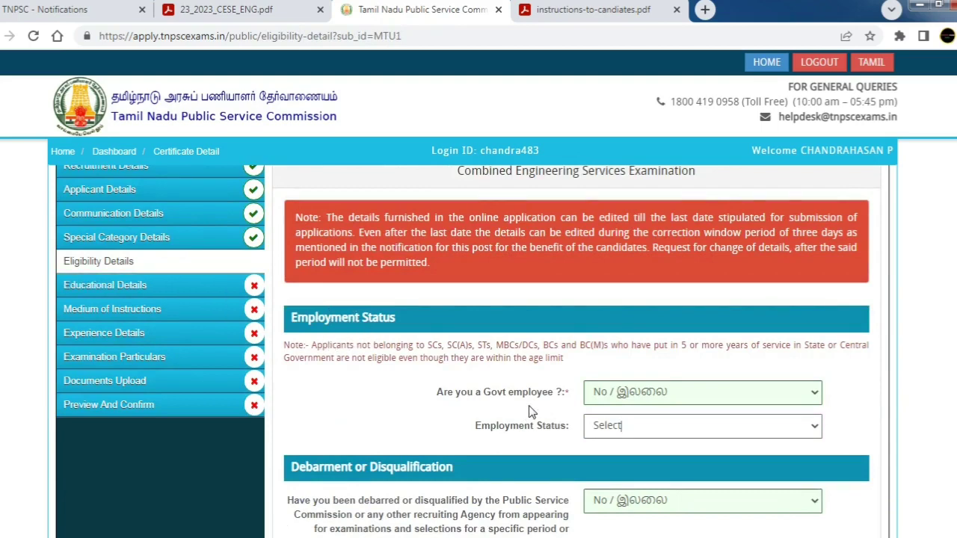
Step: Answer No to being a Govt employee, and review the debarment and criminal case questions
click(613, 399)
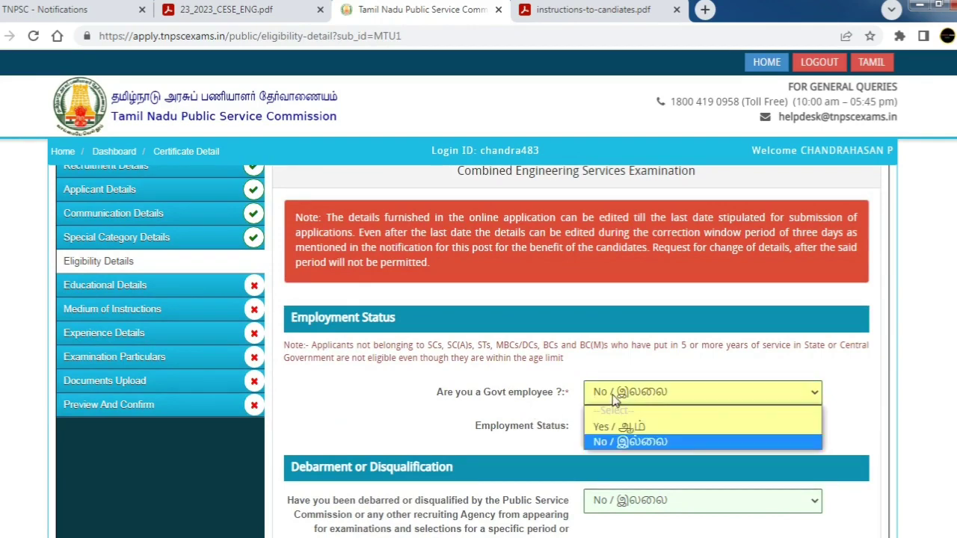
click(613, 443)
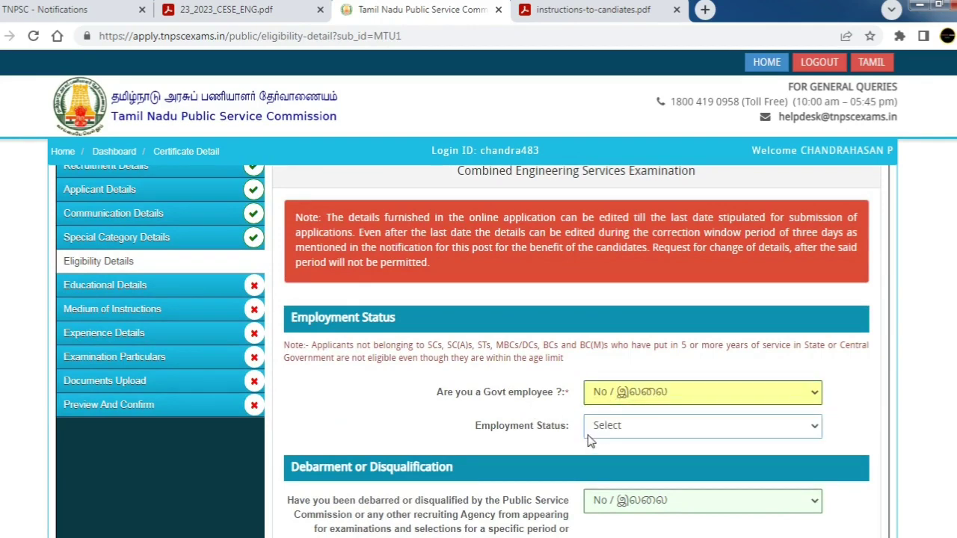
scroll(591, 444, down, 2)
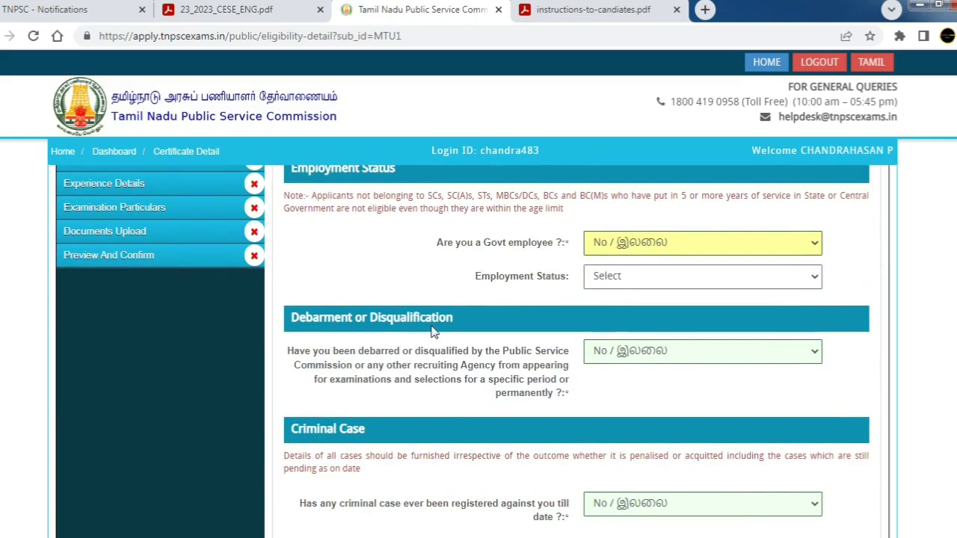
drag(508, 351, 421, 357)
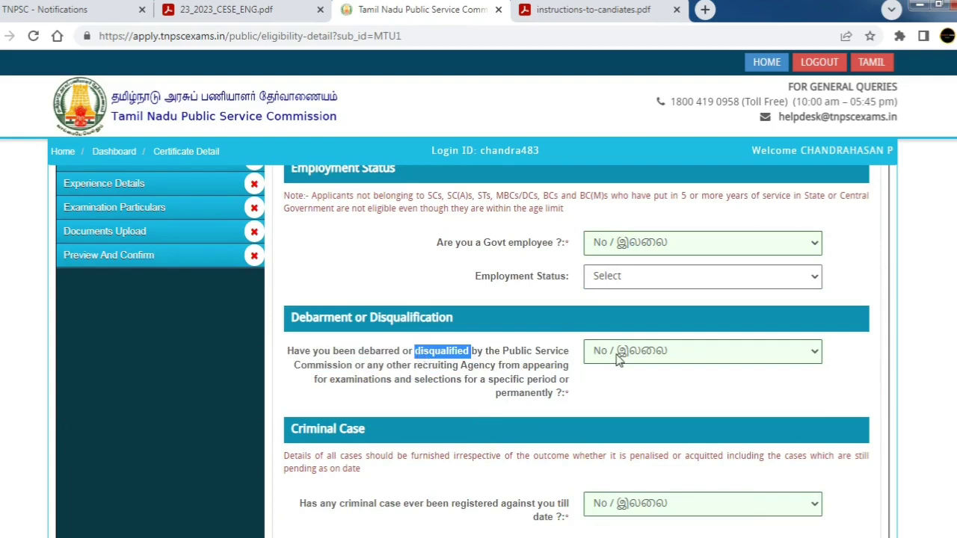
scroll(616, 358, down, 1)
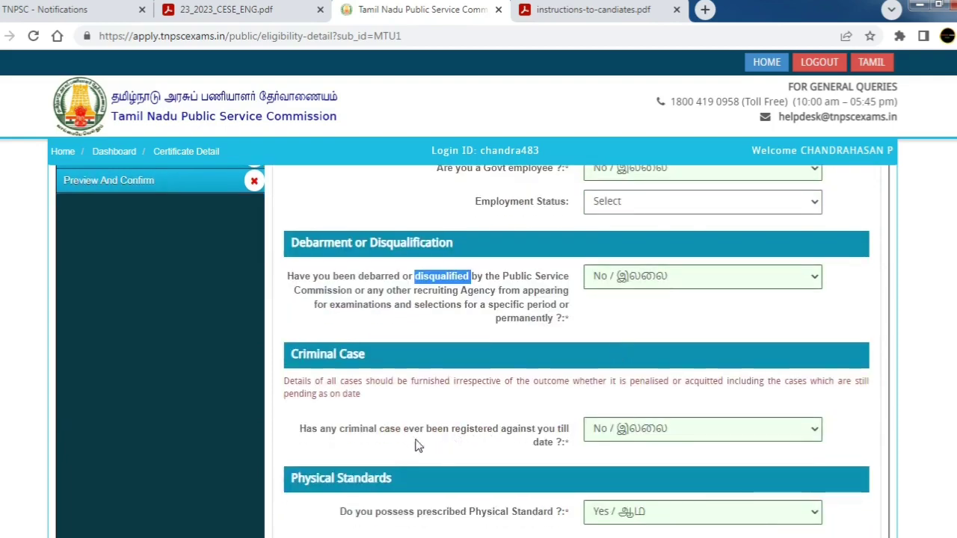
drag(408, 429, 439, 432)
drag(543, 430, 553, 442)
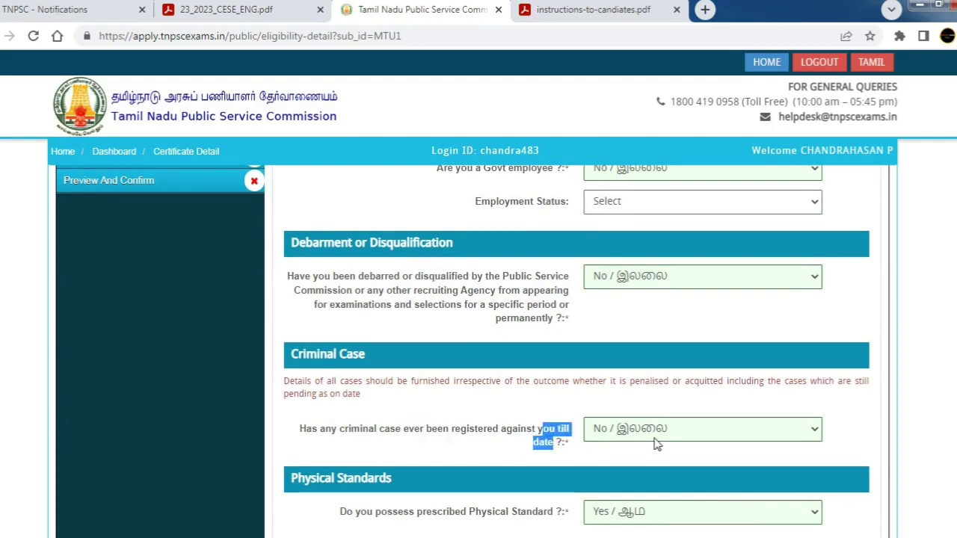
Step: Review the physical standards, vision and living spouse answers, and save the Eligibility Details to continue to Educational Details
scroll(655, 443, down, 1)
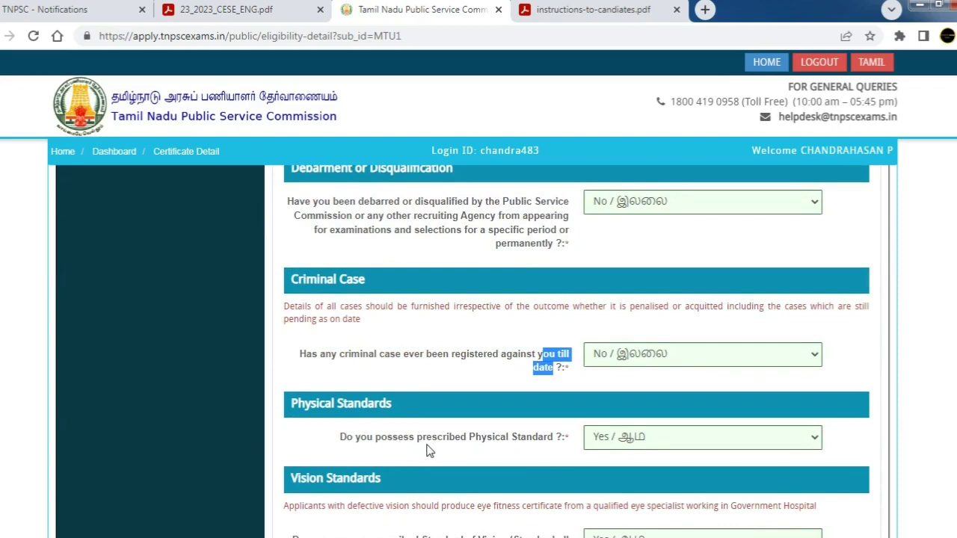
scroll(601, 460, down, 1)
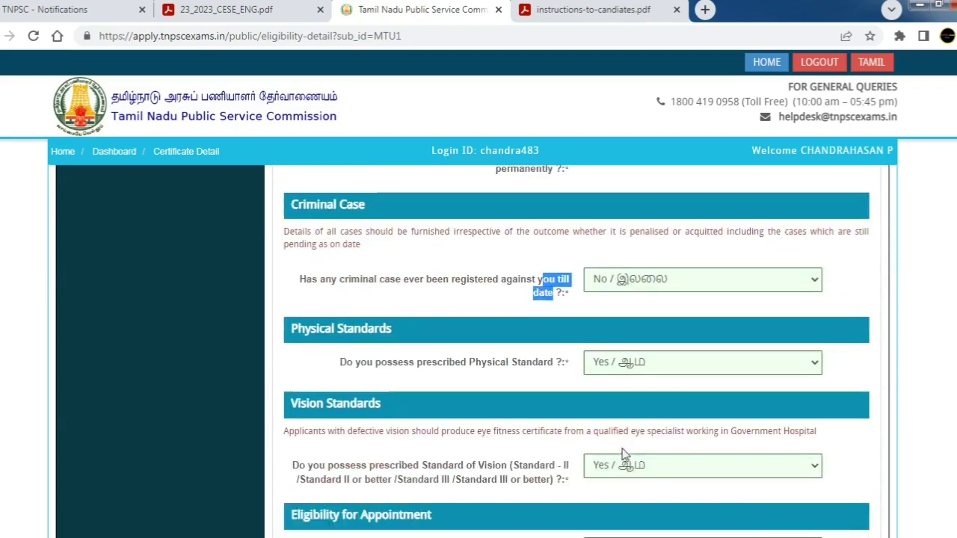
scroll(605, 434, down, 1)
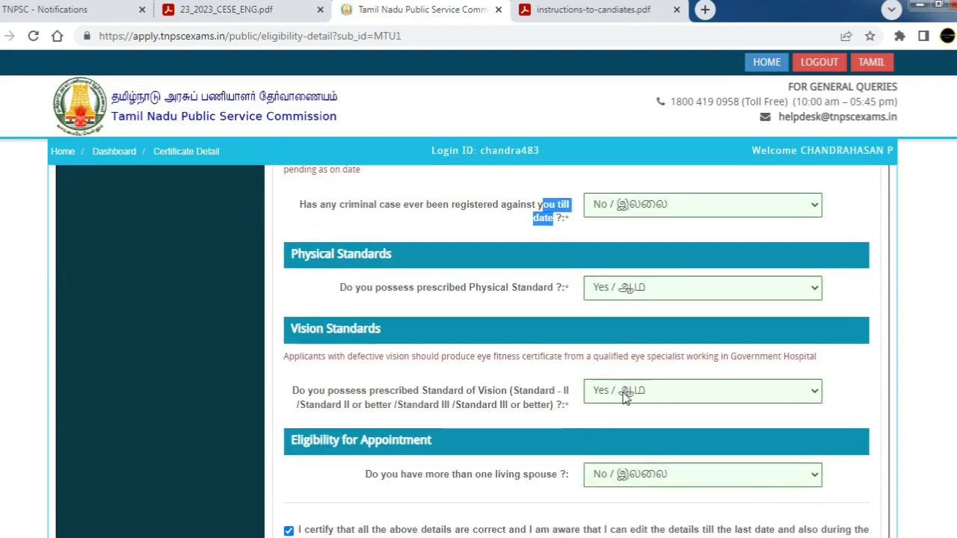
scroll(625, 396, down, 1)
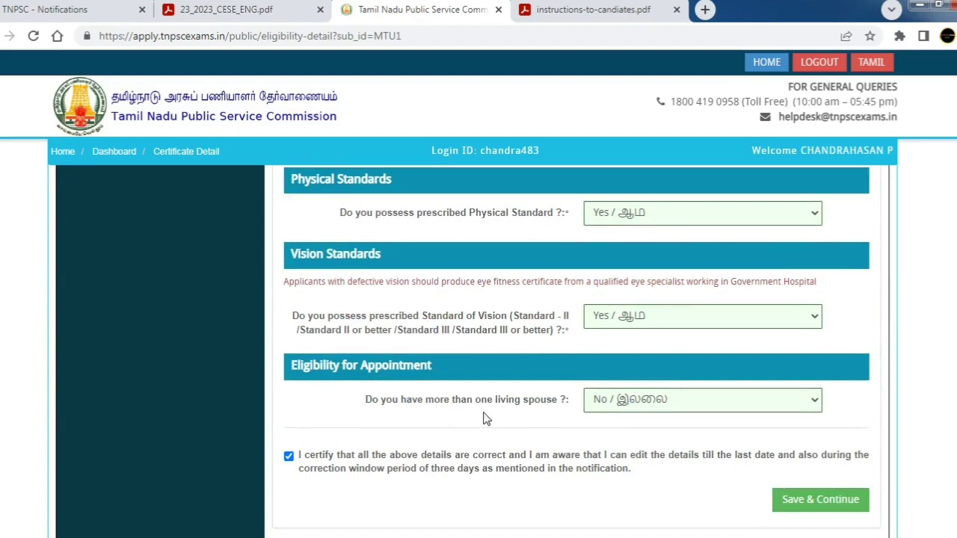
drag(479, 404, 562, 426)
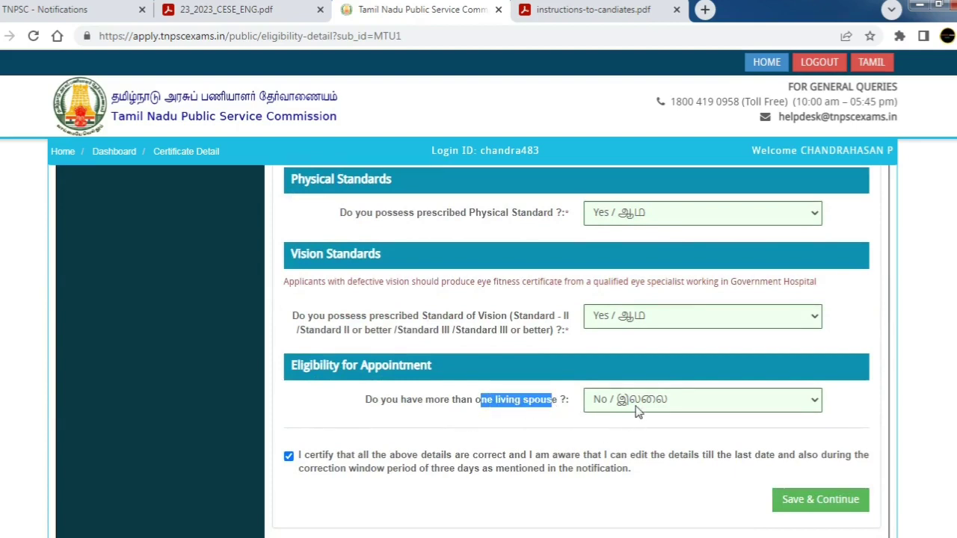
scroll(567, 418, down, 1)
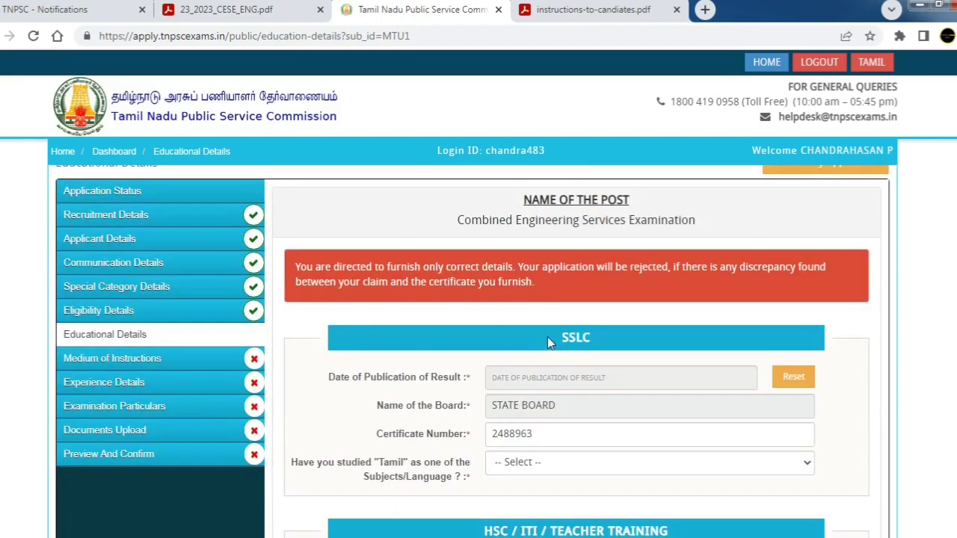
Step: Look over the Educational Details sections, and examine the educational qualification required for each post in 23_2023_CESE_ENG.pdf
scroll(553, 351, down, 1)
scroll(562, 361, down, 10)
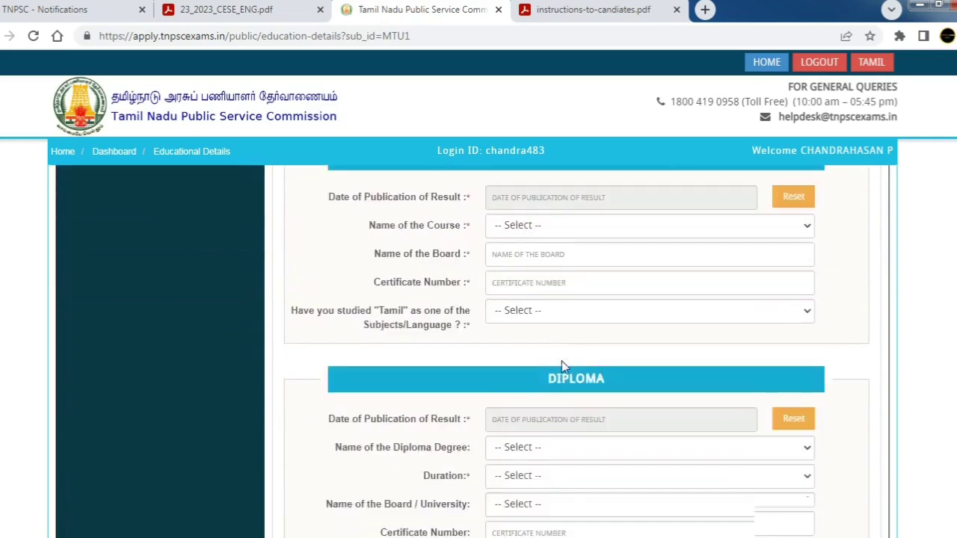
scroll(562, 368, up, 5)
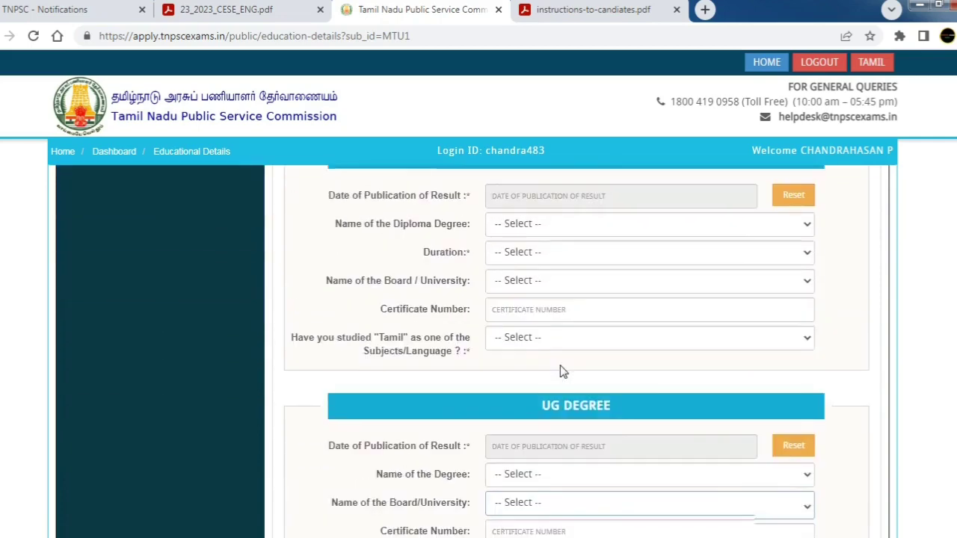
click(557, 11)
click(221, 9)
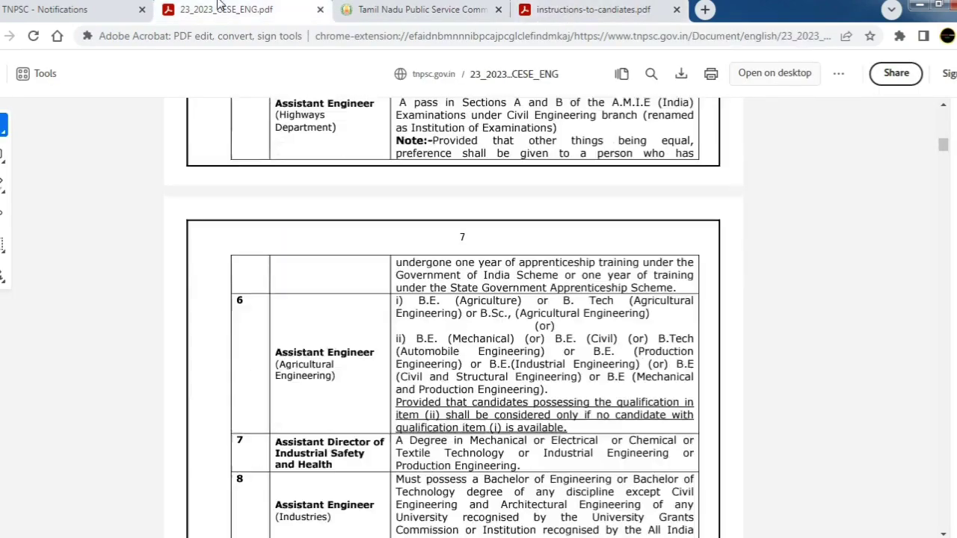
scroll(346, 356, up, 10)
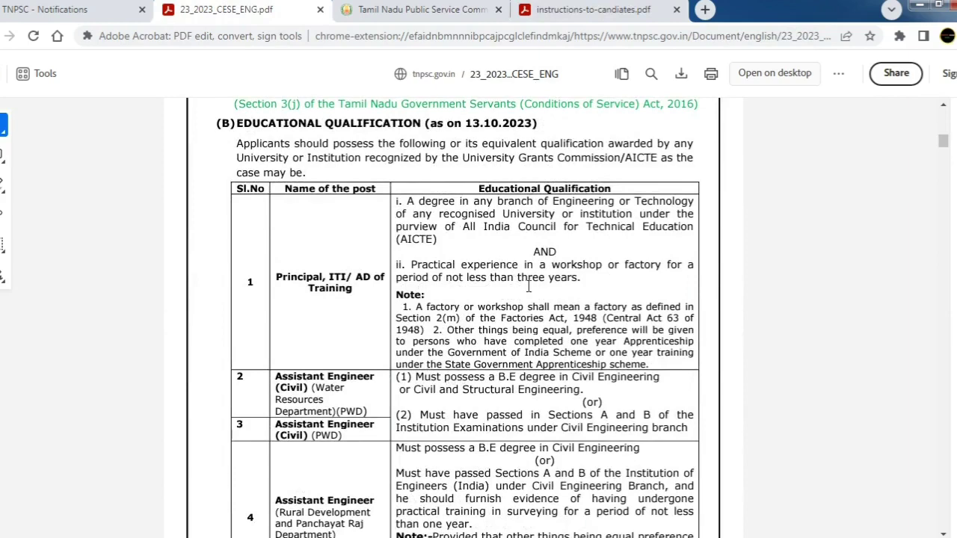
scroll(528, 286, down, 2)
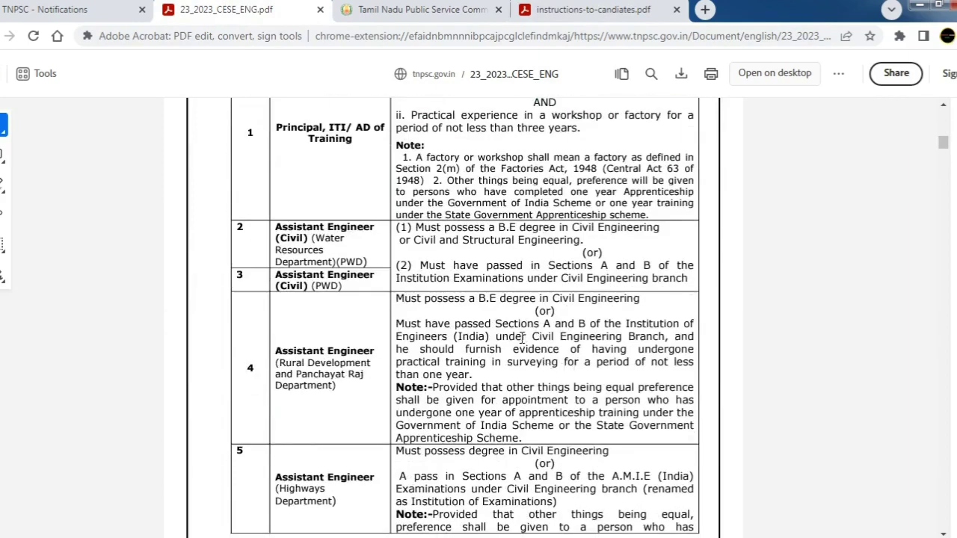
scroll(552, 345, down, 6)
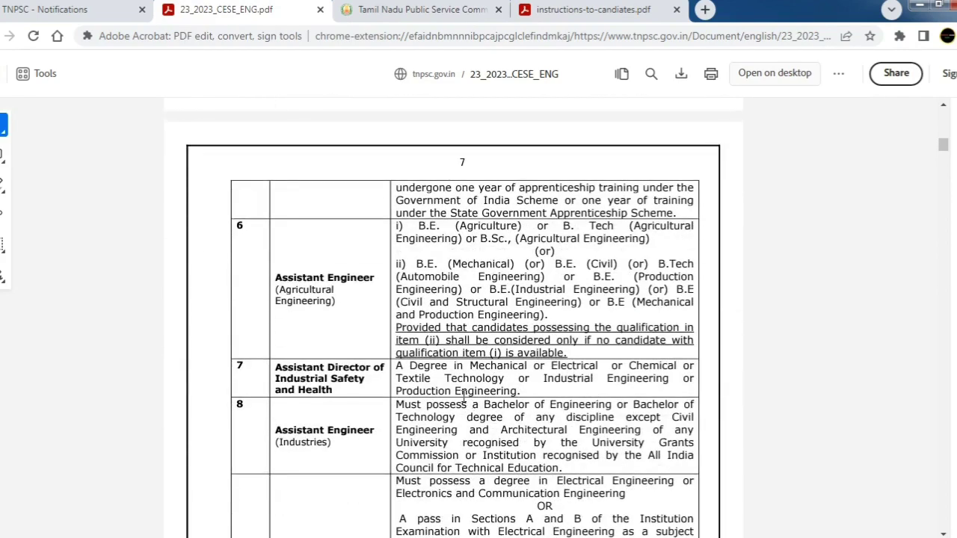
drag(464, 366, 395, 366)
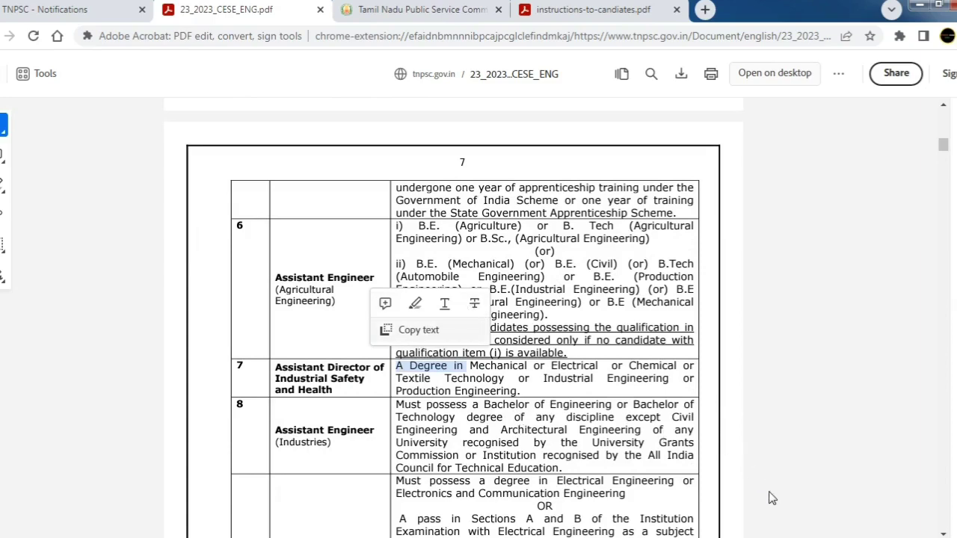
scroll(544, 415, down, 2)
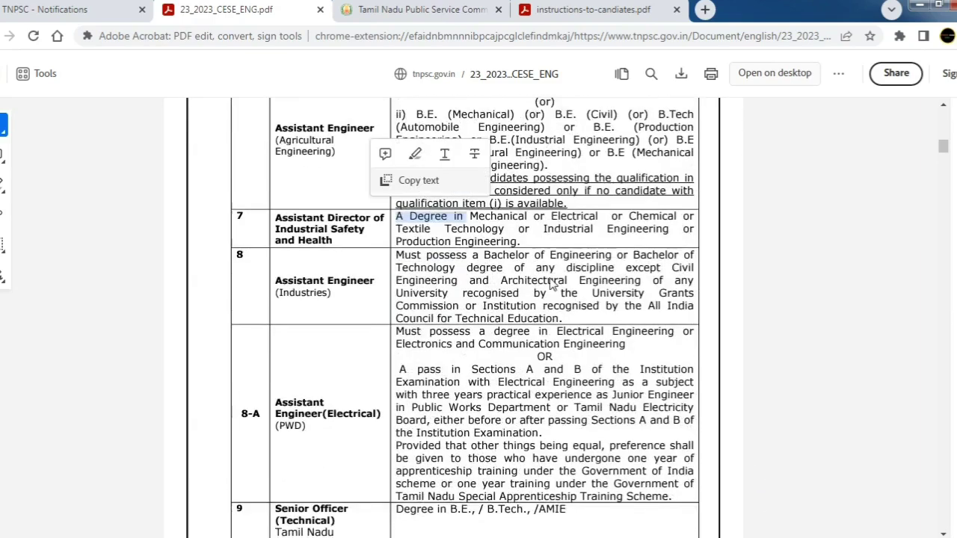
Step: Return to the application form and review the HSC, Diploma and SSLC fields in Educational Details
click(377, 9)
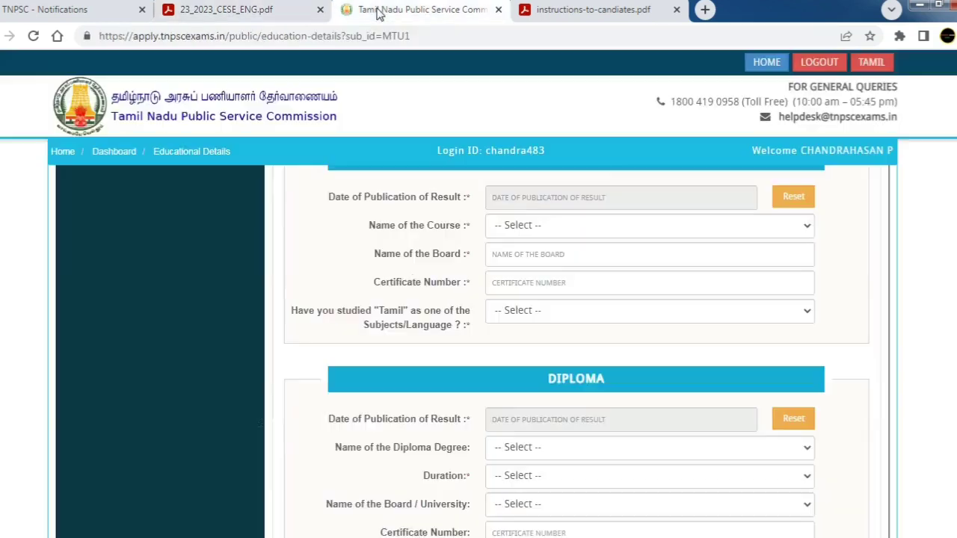
click(532, 254)
scroll(516, 256, down, 2)
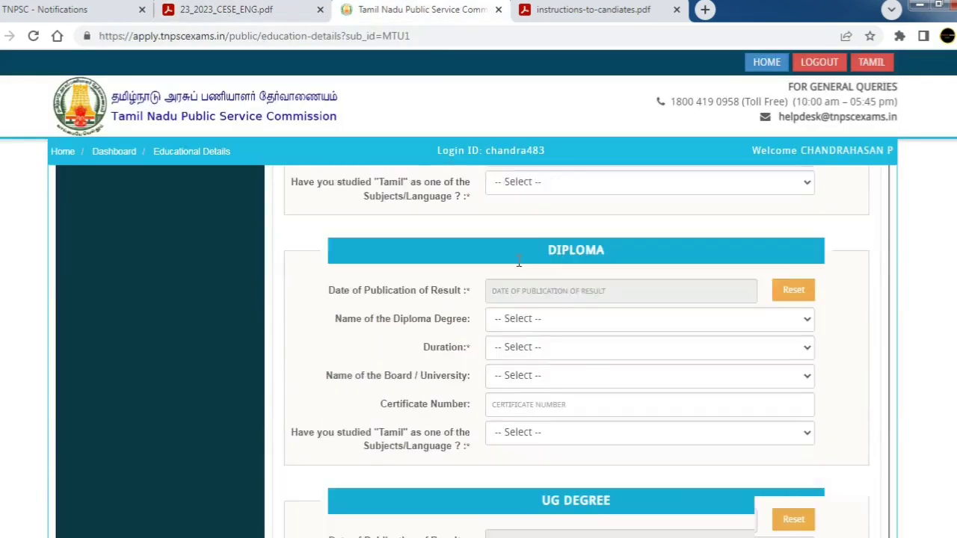
scroll(549, 338, up, 2)
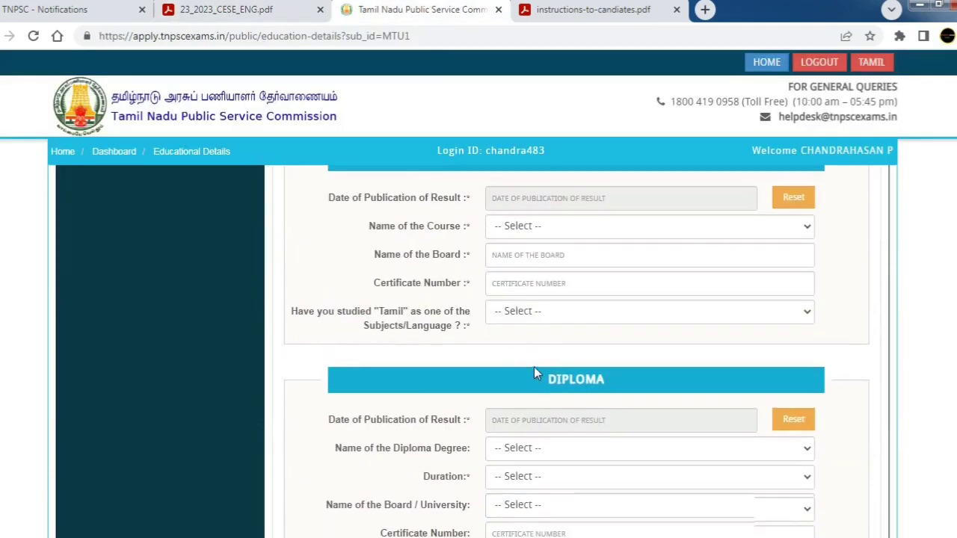
scroll(534, 366, up, 1)
scroll(533, 366, up, 4)
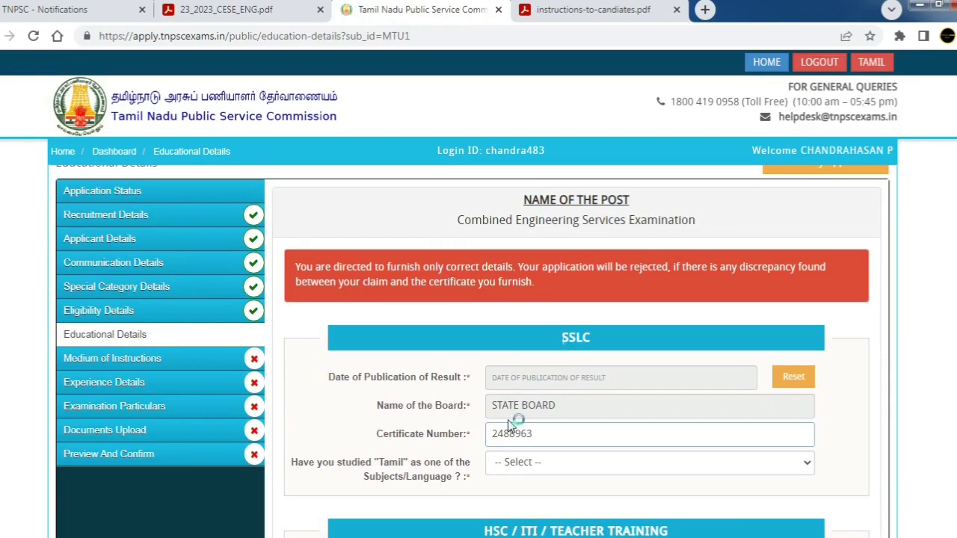
click(532, 433)
click(534, 388)
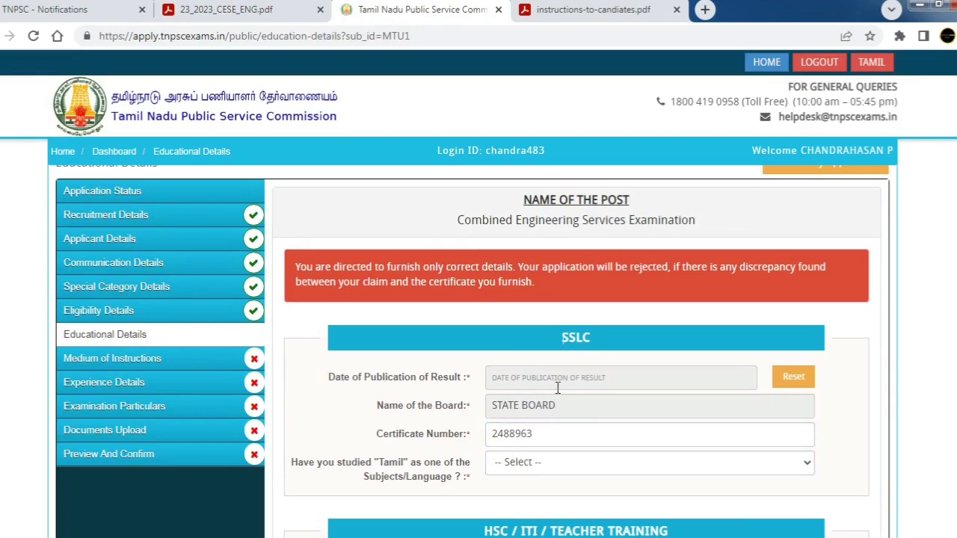
Step: Answer Yes to having studied Tamil as one of the subjects or languages in the SSLC section
scroll(558, 388, down, 1)
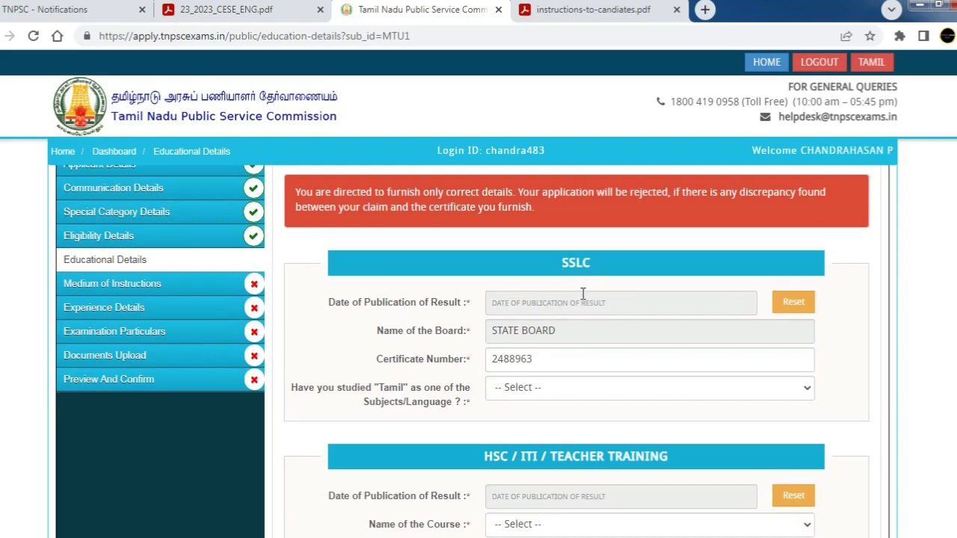
click(606, 303)
click(415, 305)
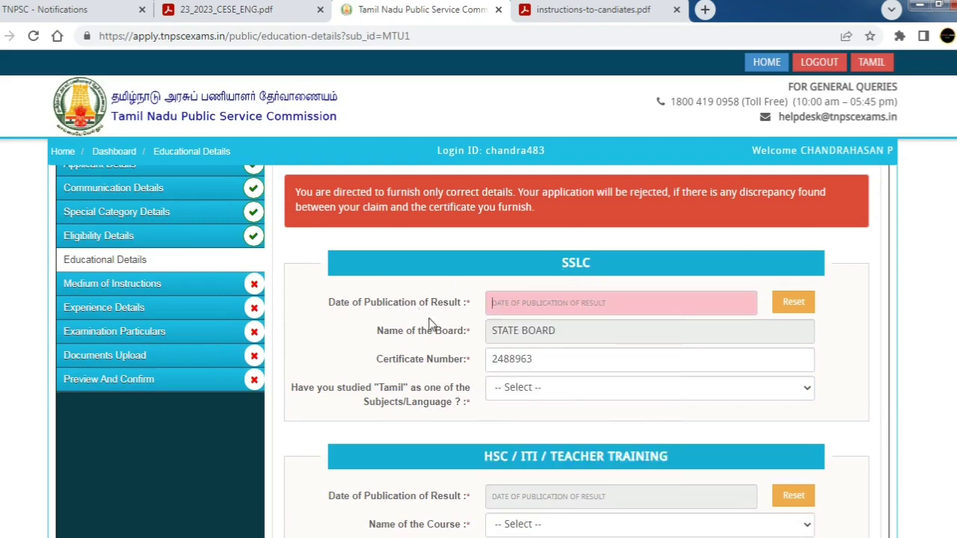
click(419, 413)
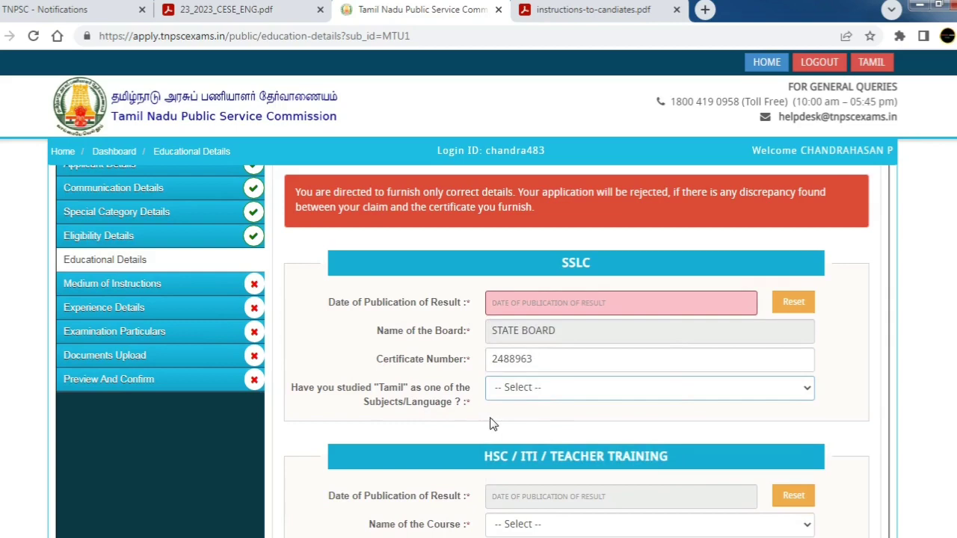
click(531, 386)
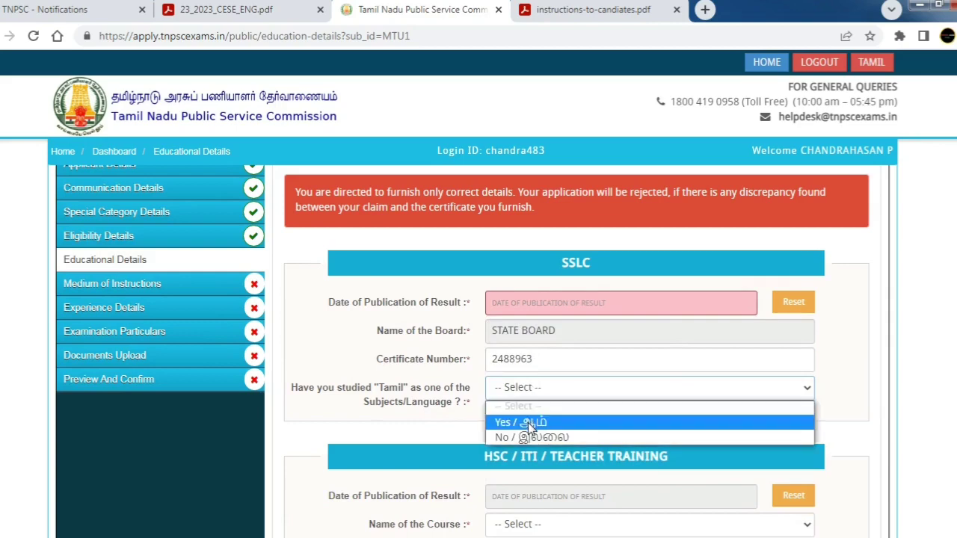
click(528, 422)
Step: Review the HSC, Diploma and UG Degree sections, and save the Educational Details to continue to Medium of Instructions
scroll(493, 424, down, 1)
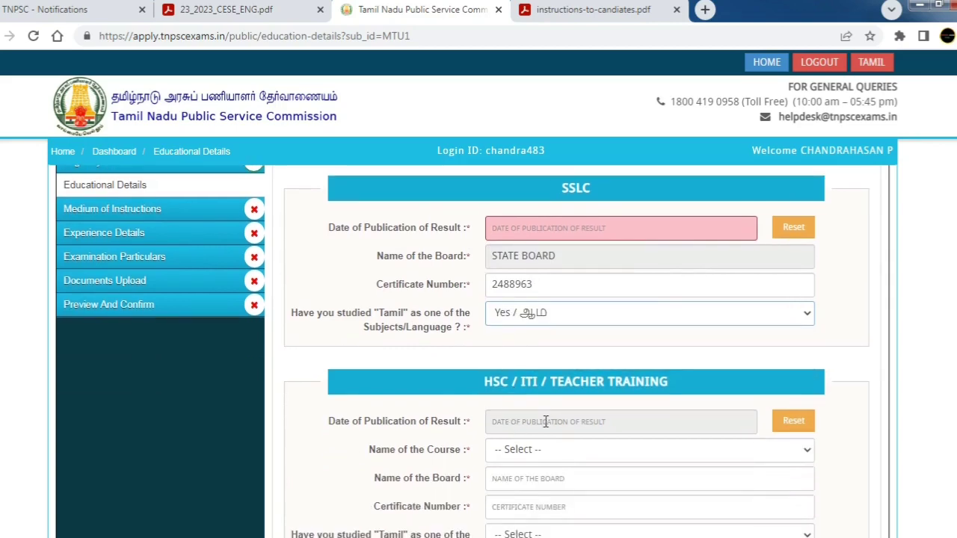
scroll(568, 437, down, 3)
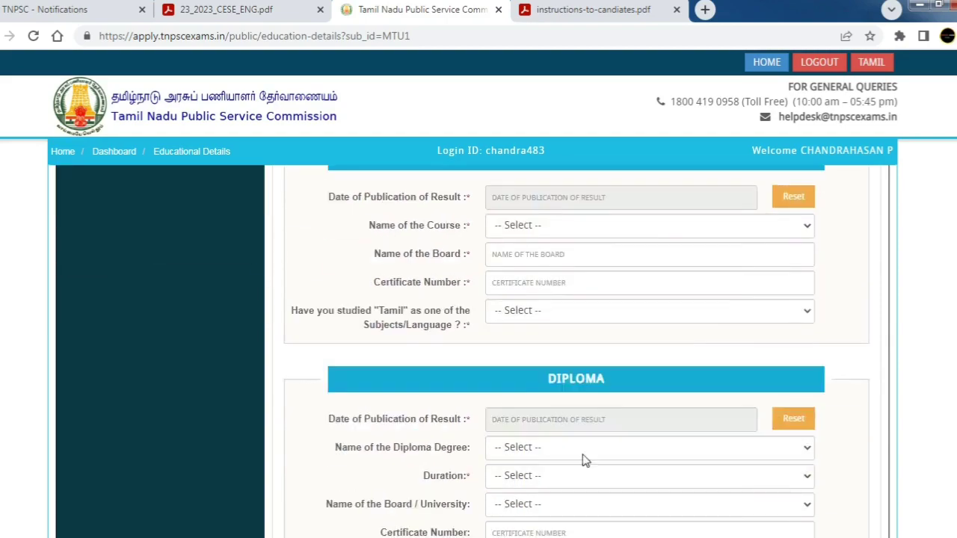
scroll(554, 445, down, 4)
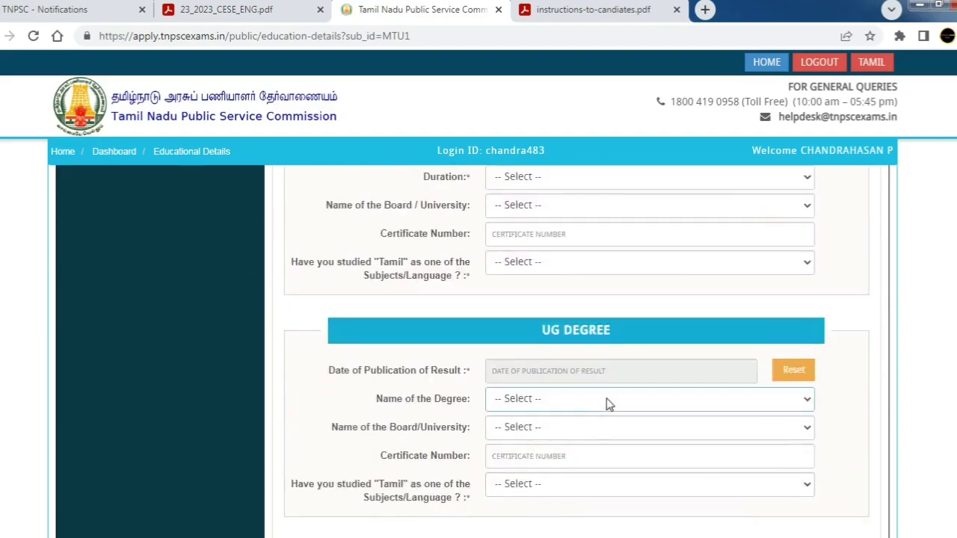
scroll(607, 402, down, 2)
scroll(607, 402, down, 15)
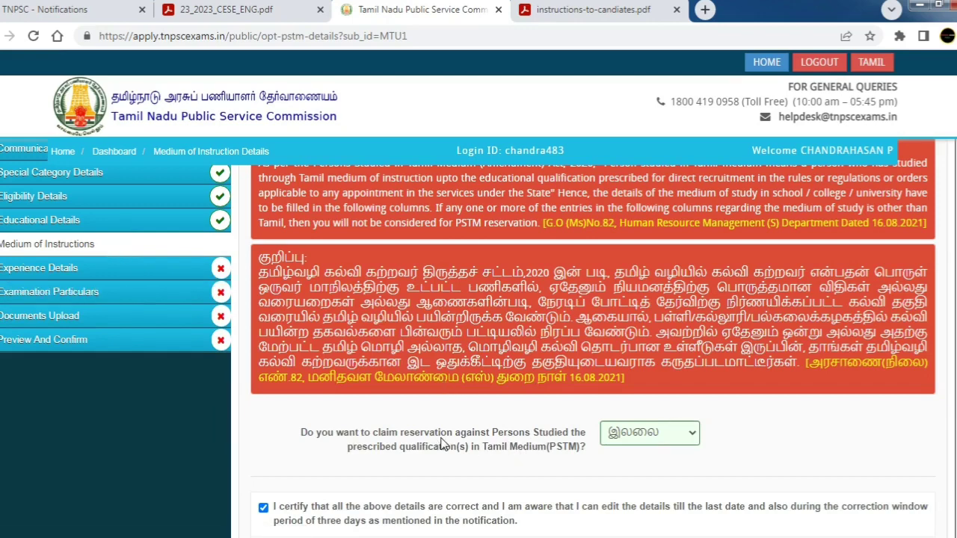
Step: Answer No (இல்லை) to claiming PSTM reservation, and save the Medium of Instructions section to continue to Experience Details
scroll(493, 448, up, 4)
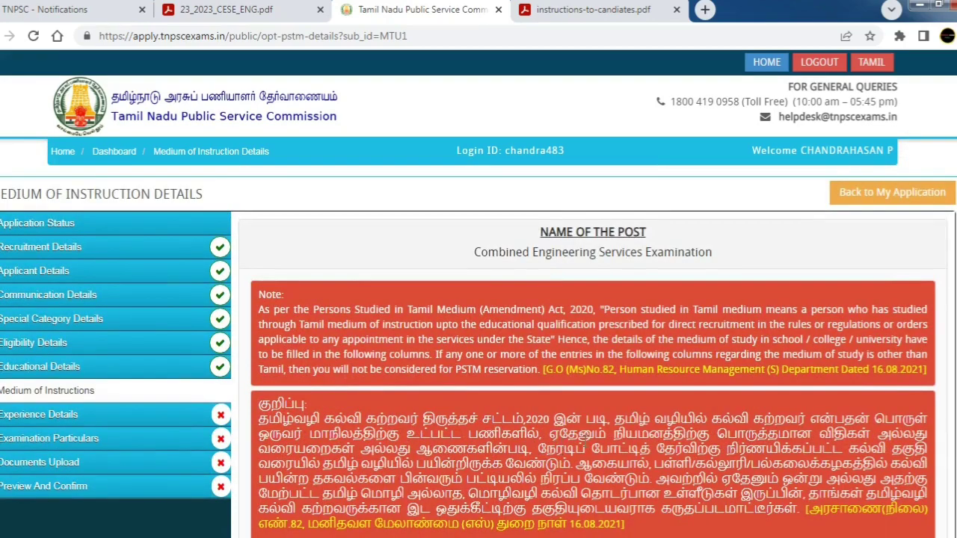
scroll(547, 449, down, 4)
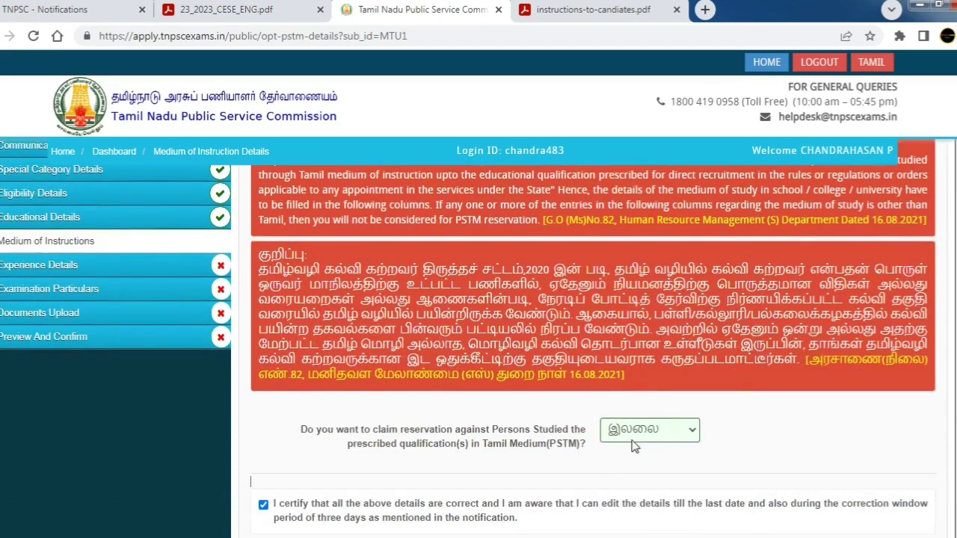
click(647, 428)
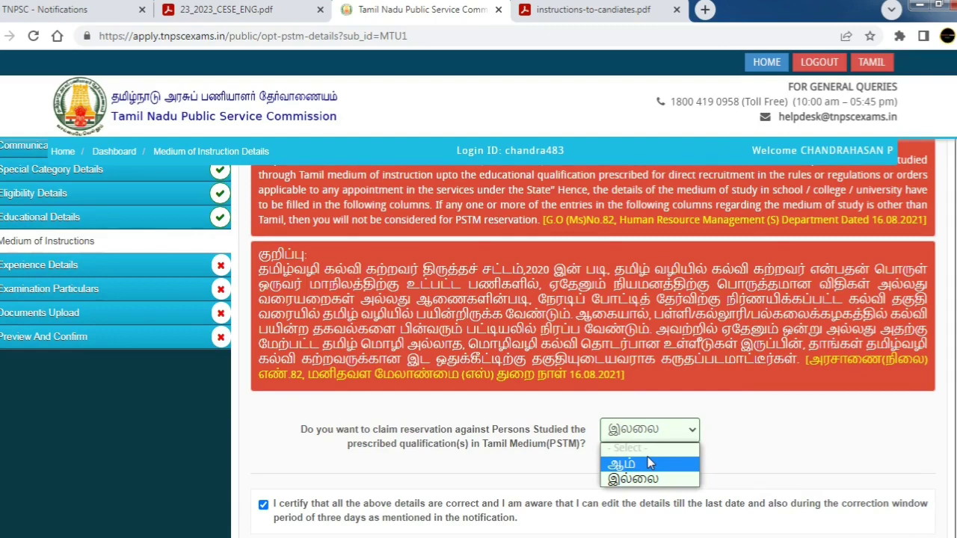
click(747, 442)
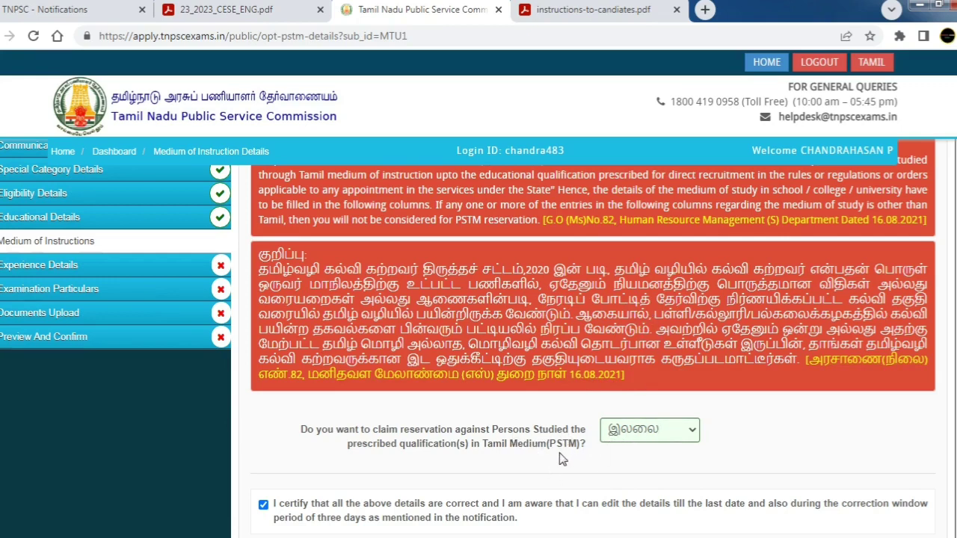
click(660, 432)
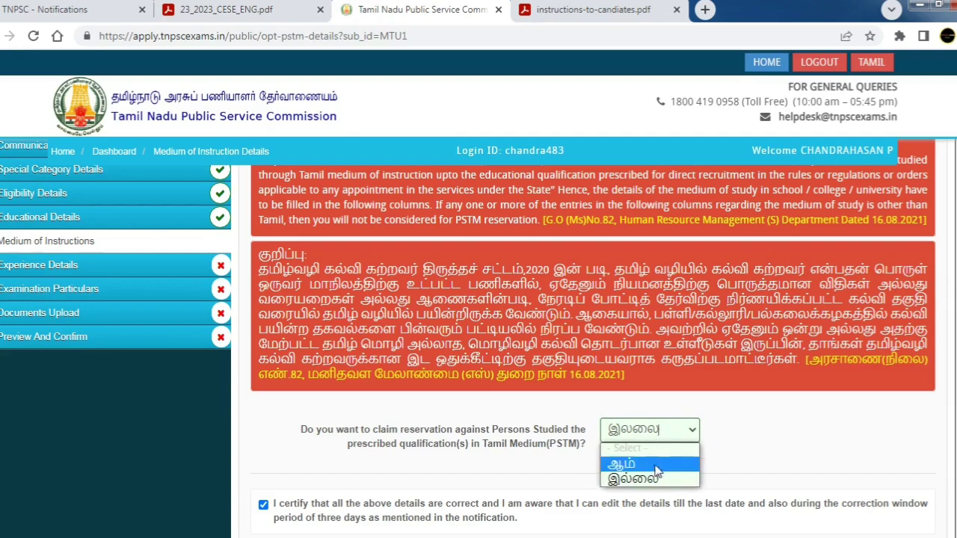
click(658, 480)
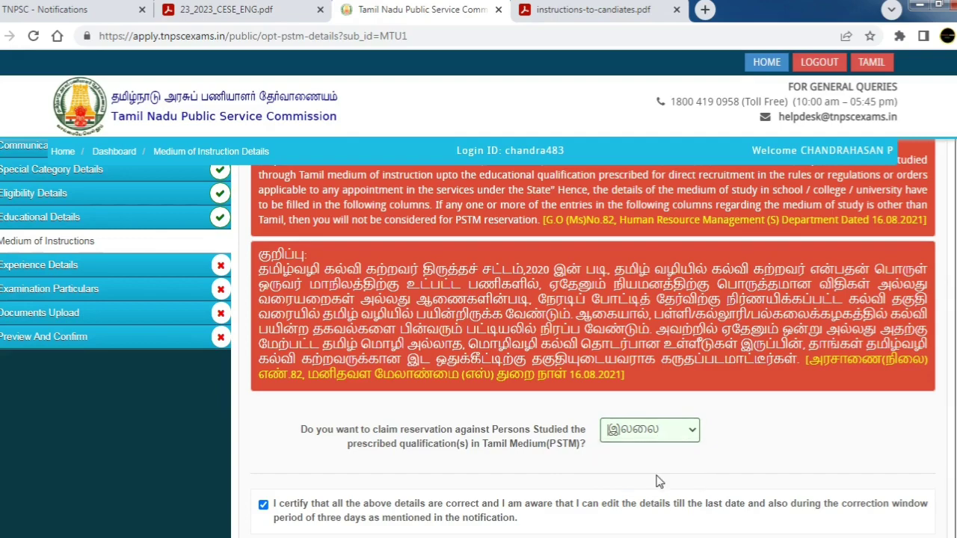
scroll(518, 456, down, 2)
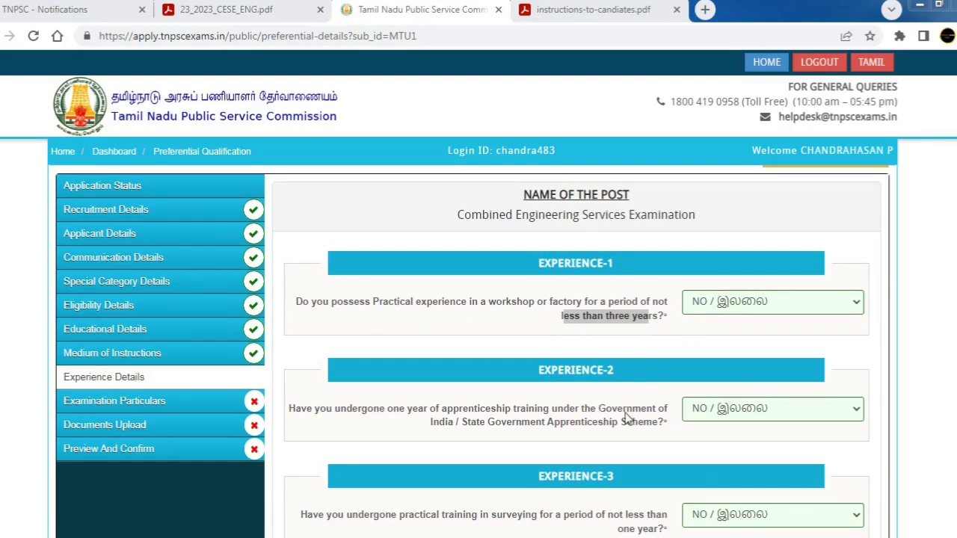
Step: Review the apprenticeship and surveying training questions, keep both answers at No, and save the Experience Details to continue to Examination Particulars
drag(312, 409, 580, 423)
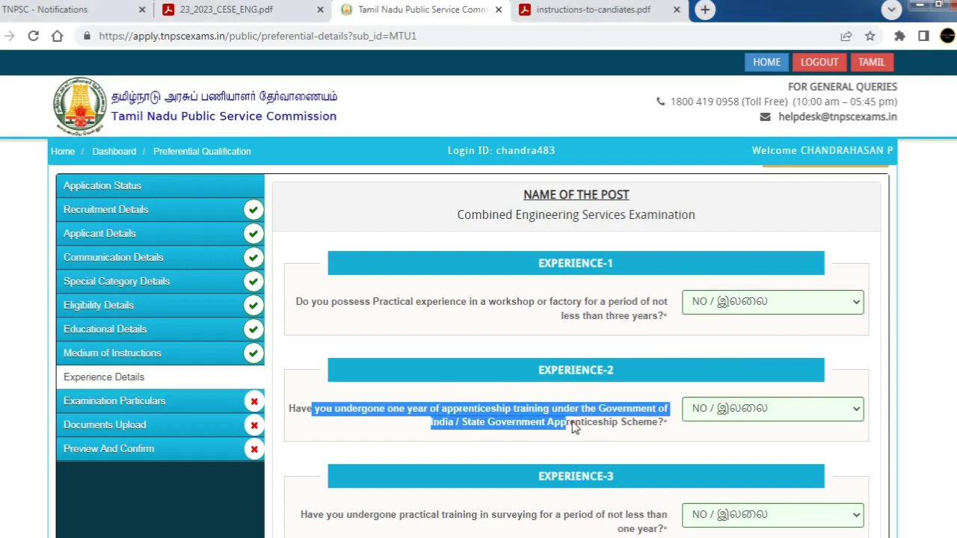
click(760, 419)
click(760, 419)
scroll(633, 448, down, 2)
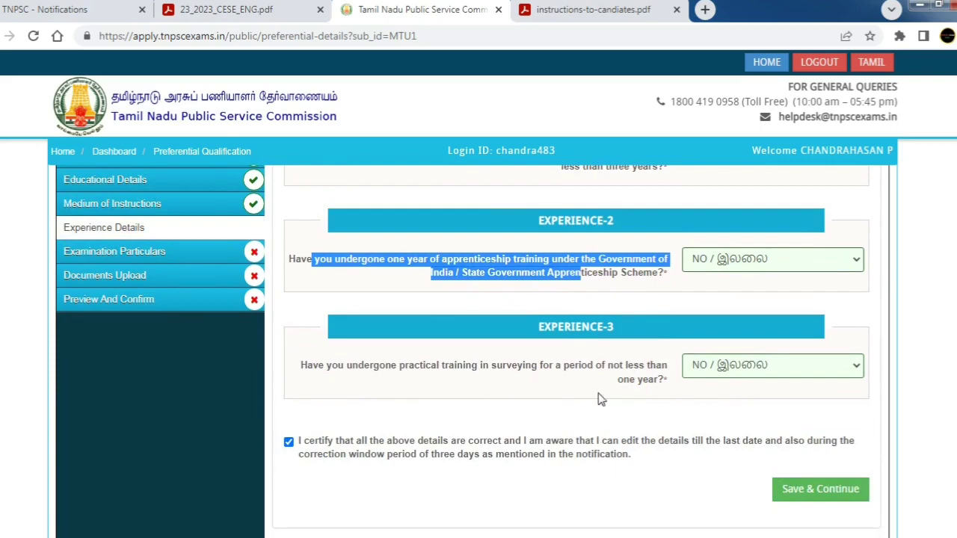
double_click(624, 381)
shift+click(645, 387)
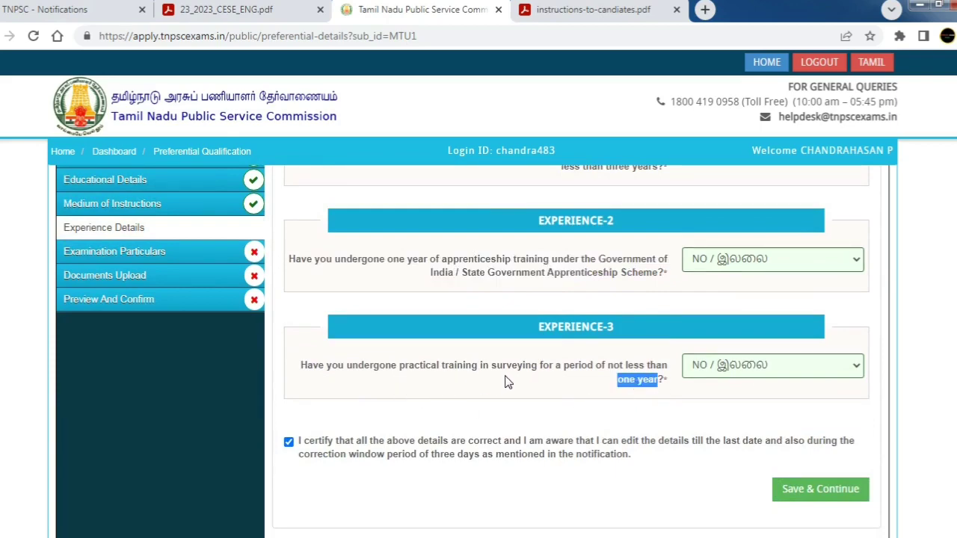
click(714, 370)
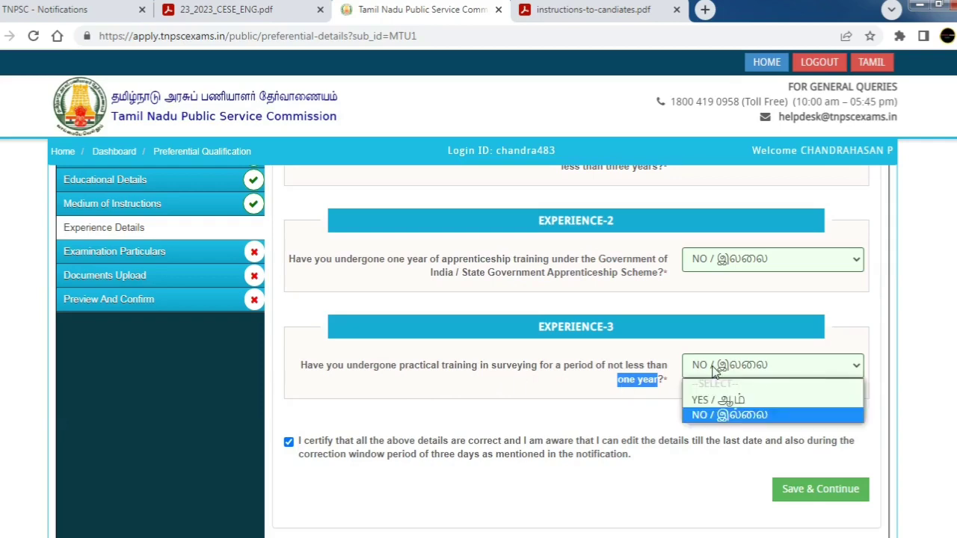
click(714, 370)
scroll(689, 411, down, 1)
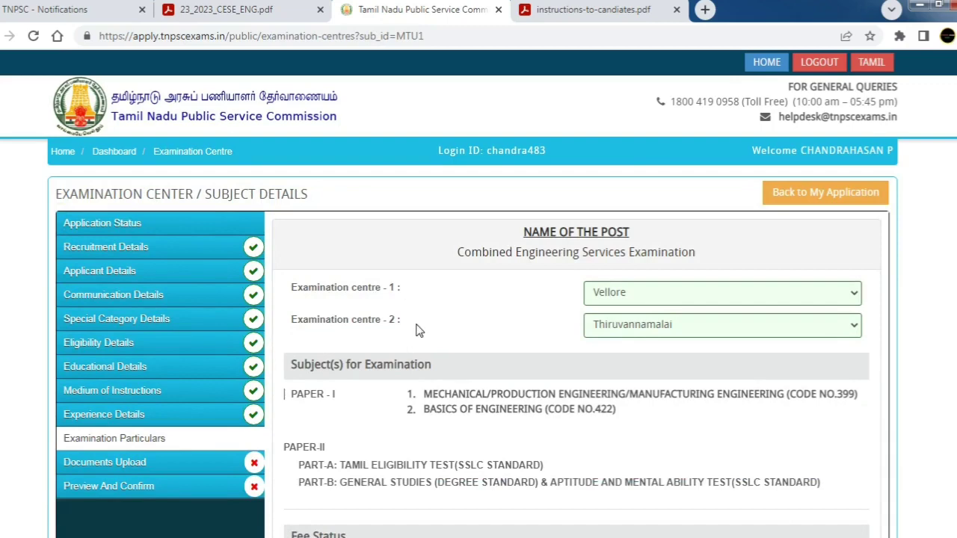
Step: Choose Vellore as Examination centre - 1
click(645, 297)
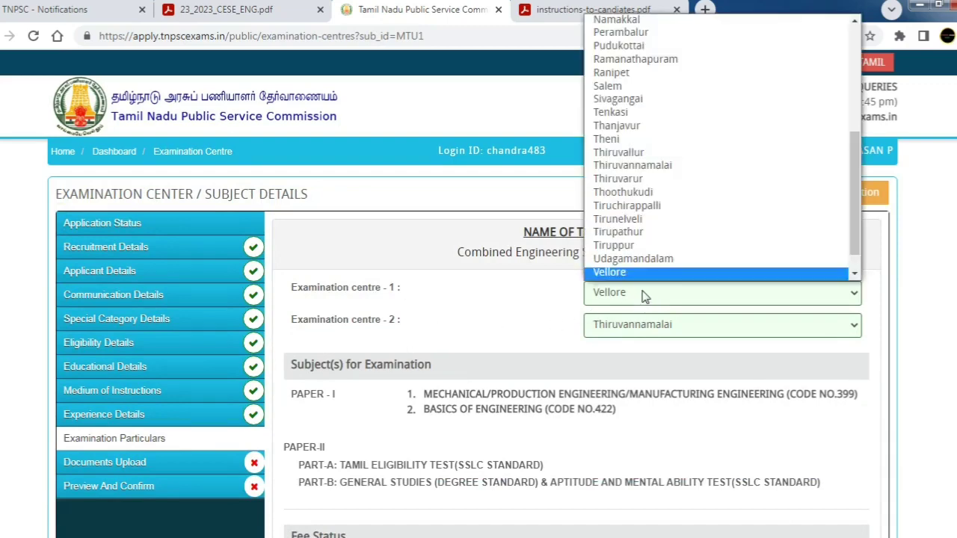
click(627, 273)
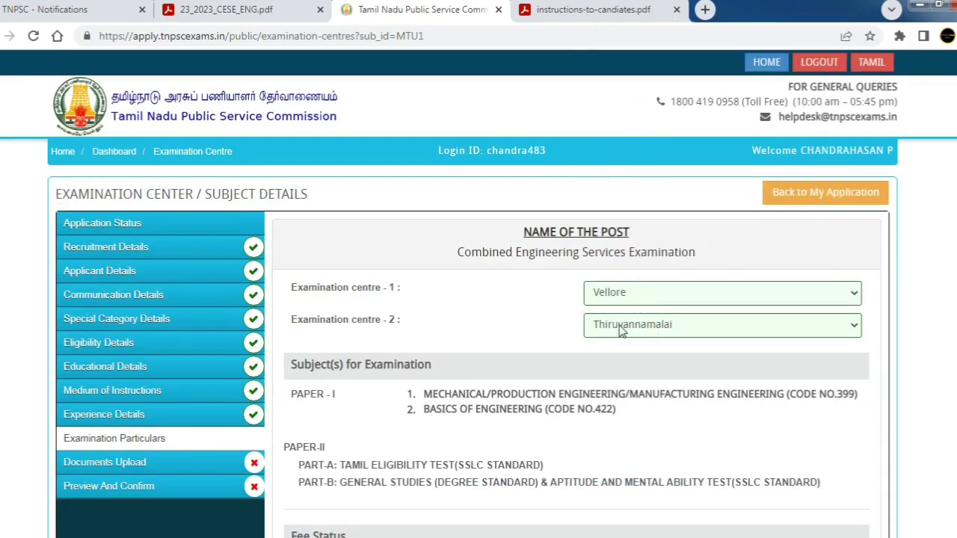
Step: Choose Thiruvannamalai as Examination centre - 2, and save the Examination Particulars to continue to Documents Upload
click(620, 329)
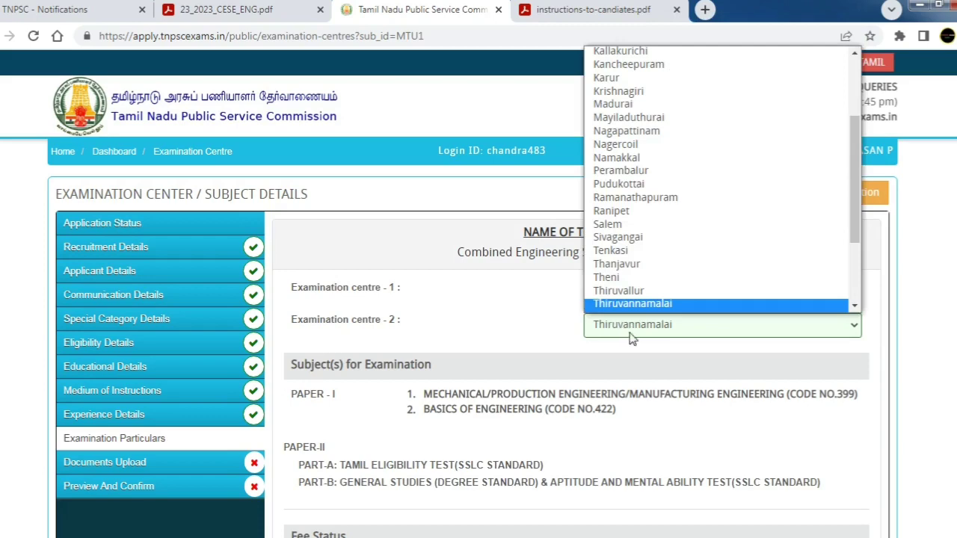
click(644, 305)
scroll(613, 364, down, 1)
scroll(613, 364, down, 5)
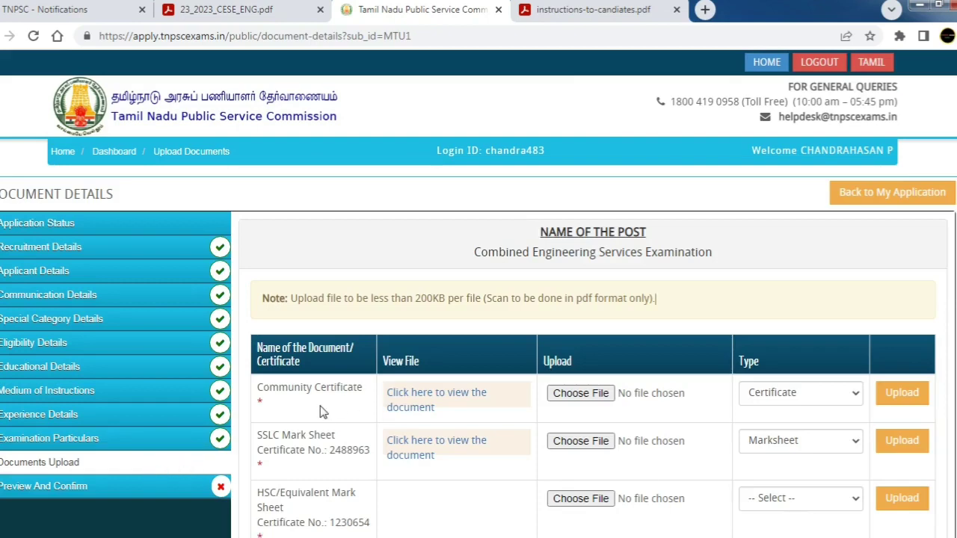
Step: Review the required certificates and the file size and format note, and save Documents Upload to continue to Preview And Confirm
scroll(337, 387, down, 1)
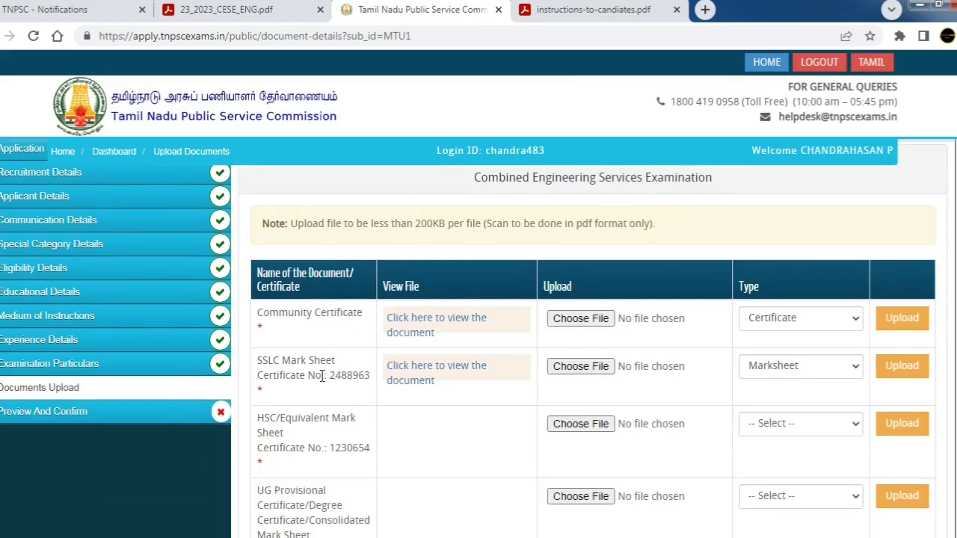
scroll(323, 381, down, 2)
scroll(324, 299, down, 1)
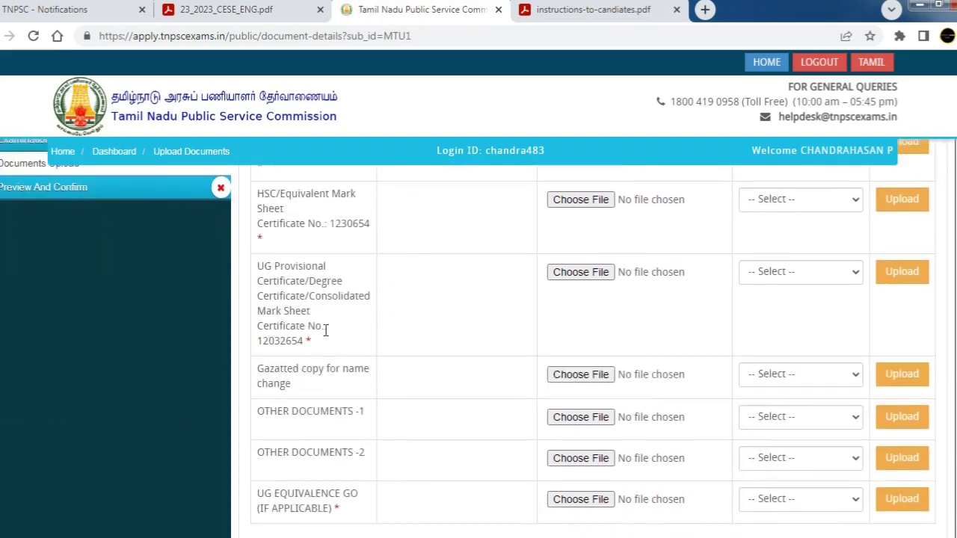
scroll(316, 342, up, 2)
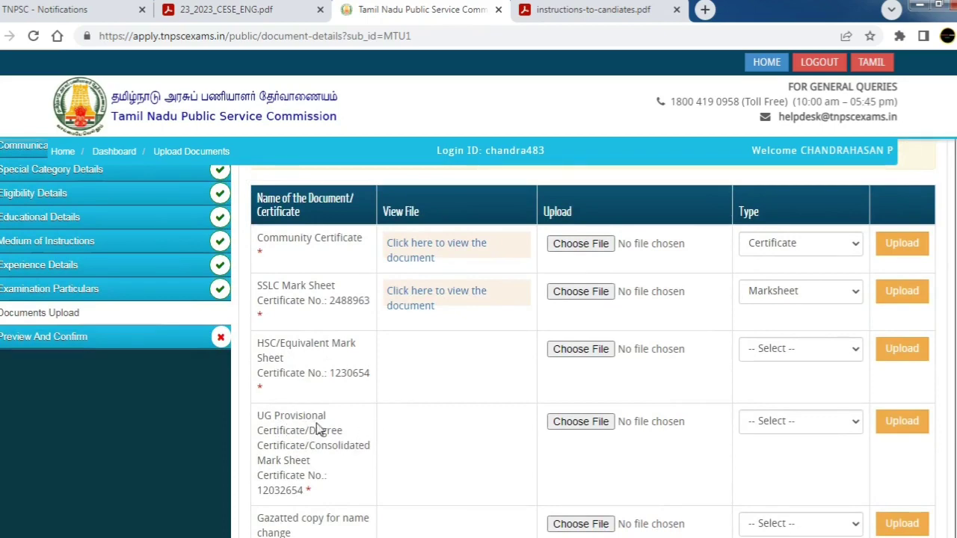
drag(309, 446, 312, 462)
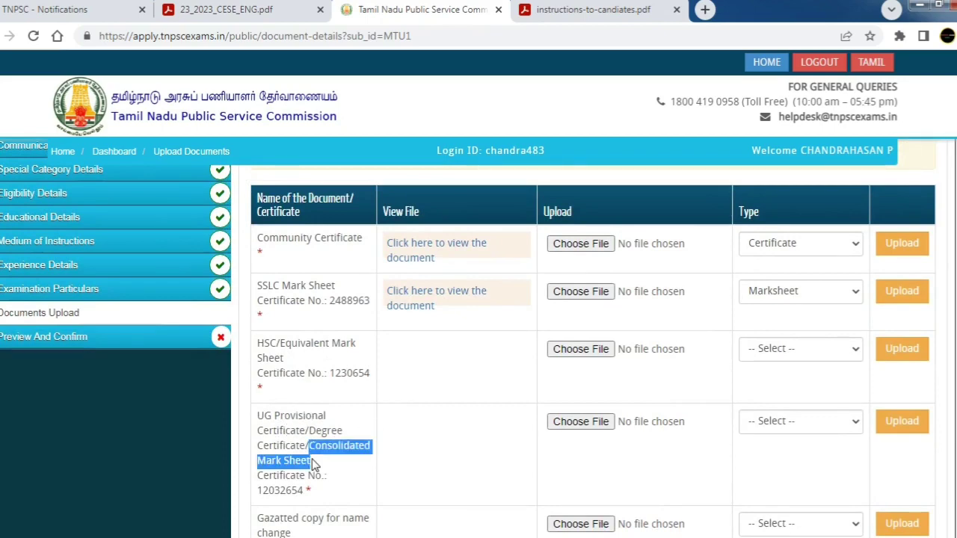
scroll(549, 437, up, 1)
scroll(568, 426, up, 2)
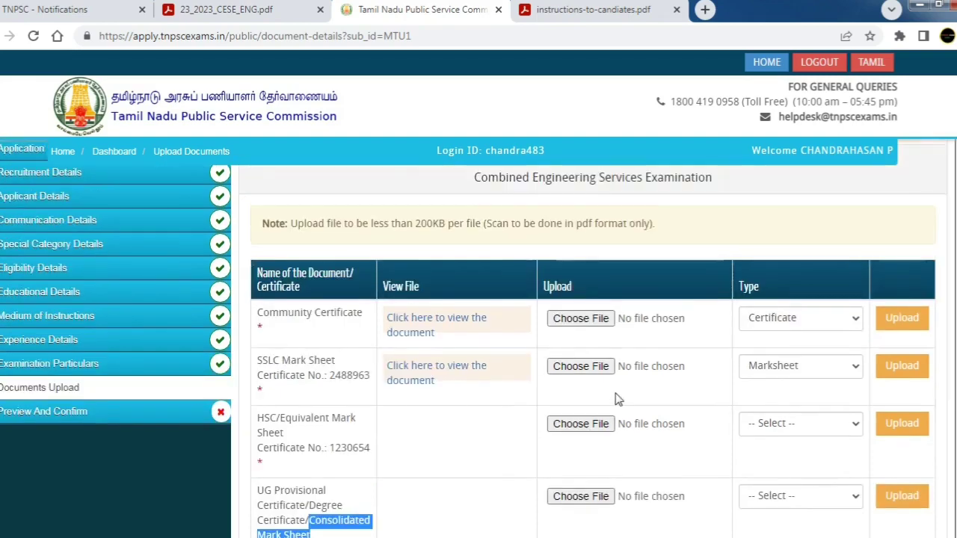
drag(449, 297, 412, 297)
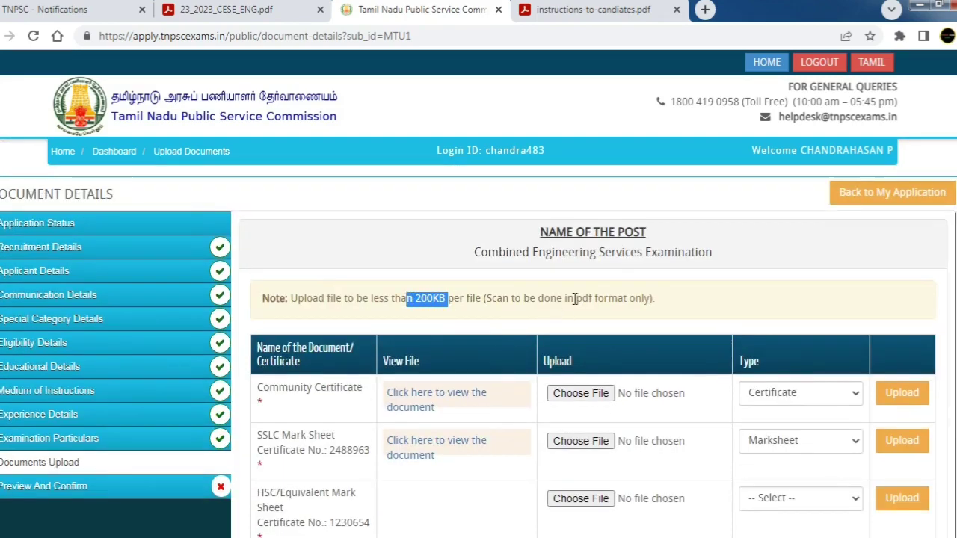
drag(574, 298, 654, 321)
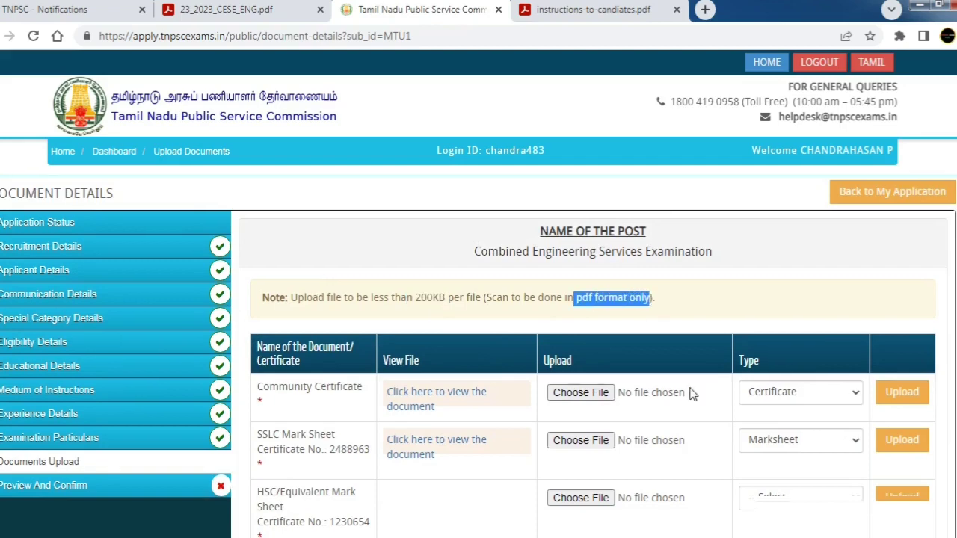
scroll(691, 394, down, 4)
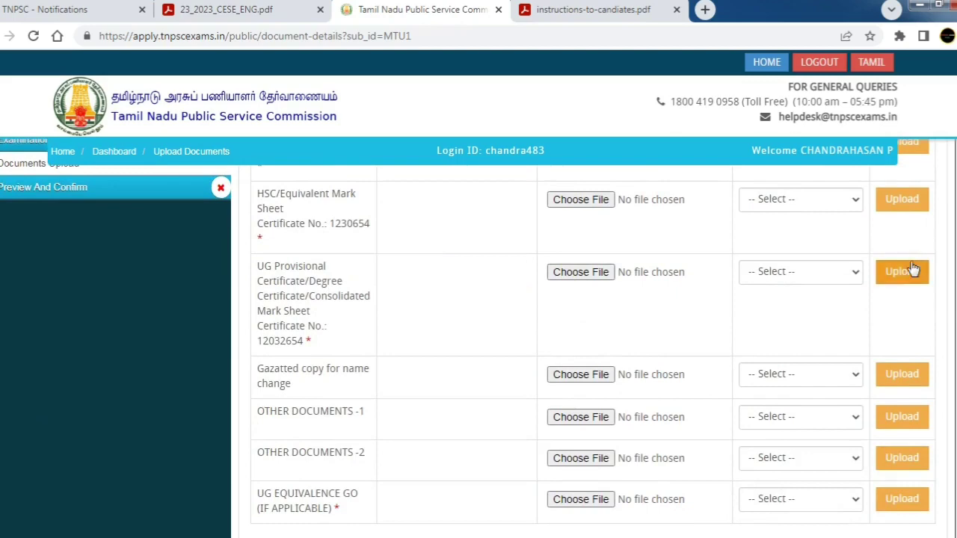
scroll(736, 377, down, 4)
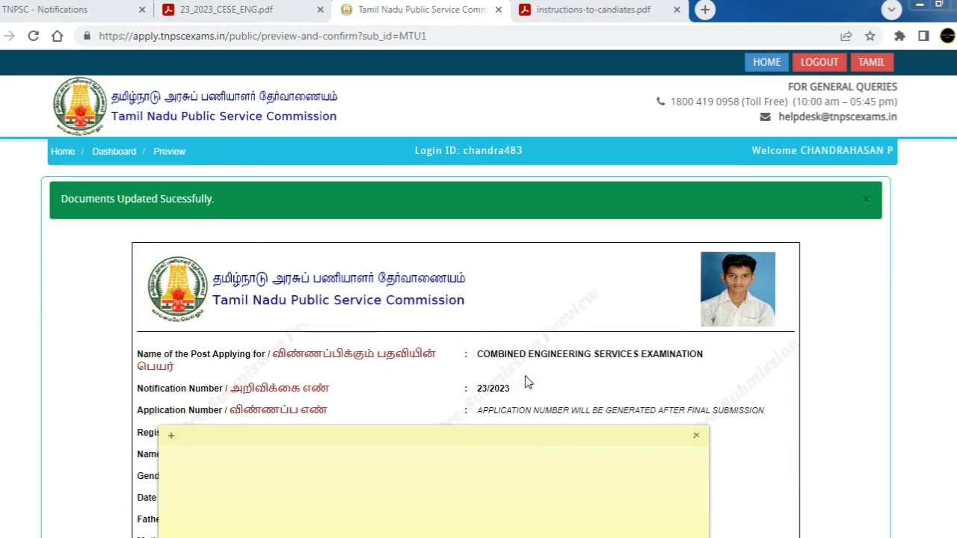
Step: Check the application preview and declarations, confirm them, and agree to the final submission to continue to payment
scroll(794, 531, down, 6)
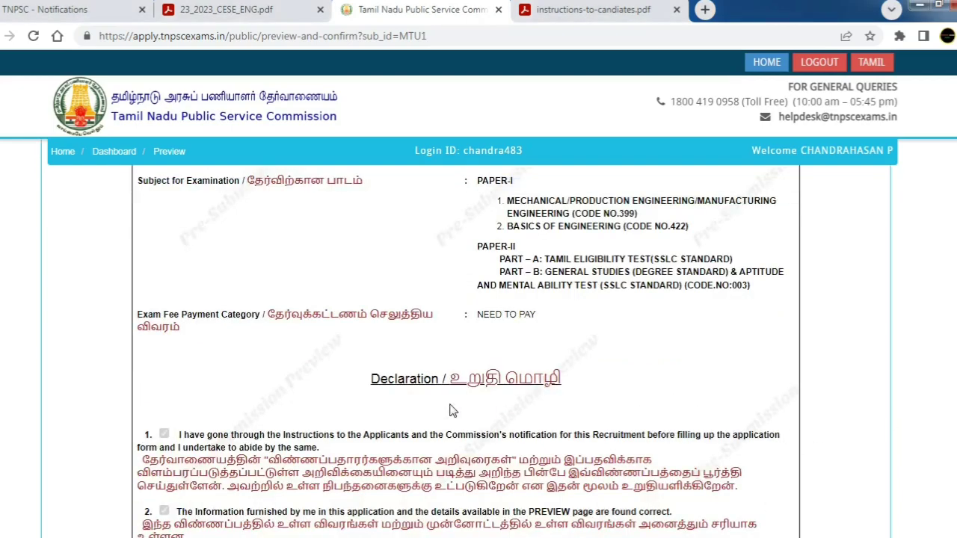
scroll(465, 352, down, 3)
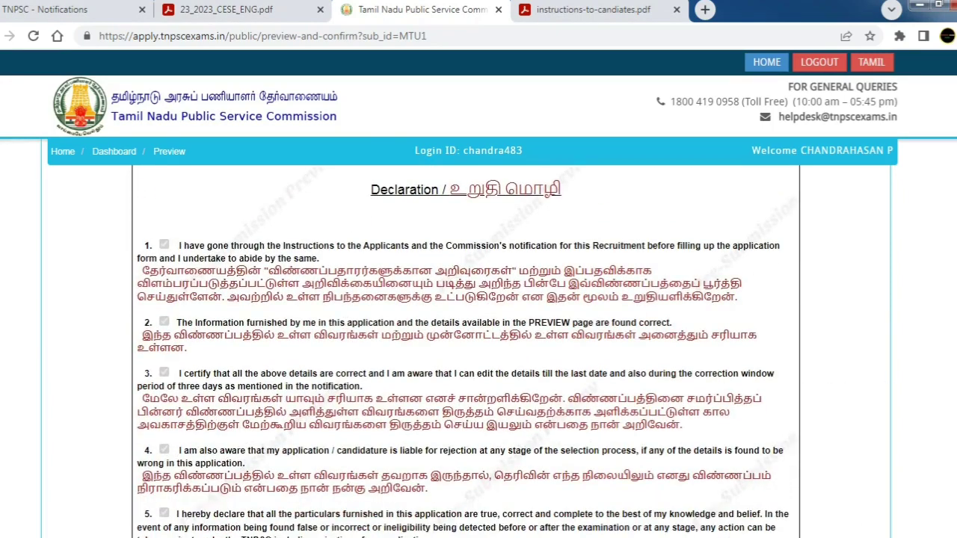
scroll(464, 352, down, 5)
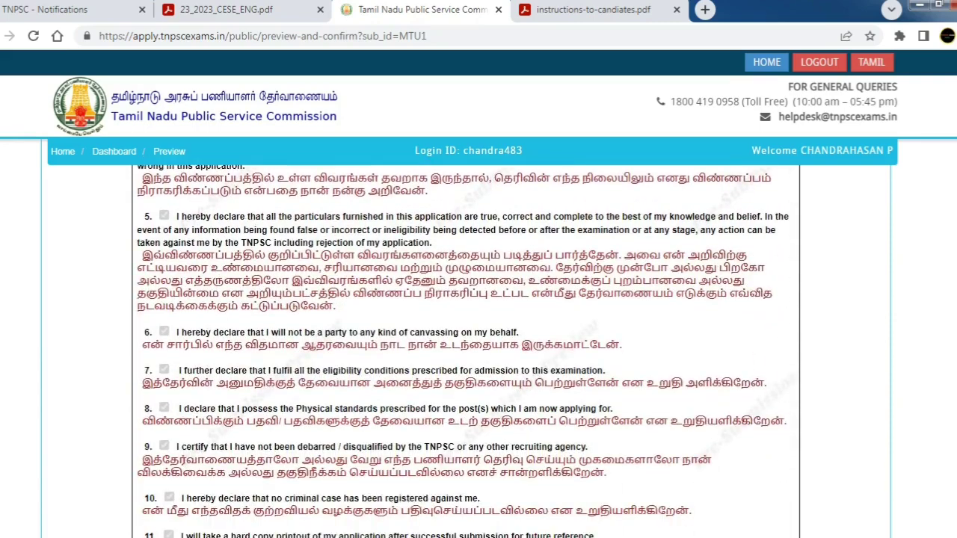
scroll(465, 351, down, 1)
scroll(467, 351, down, 3)
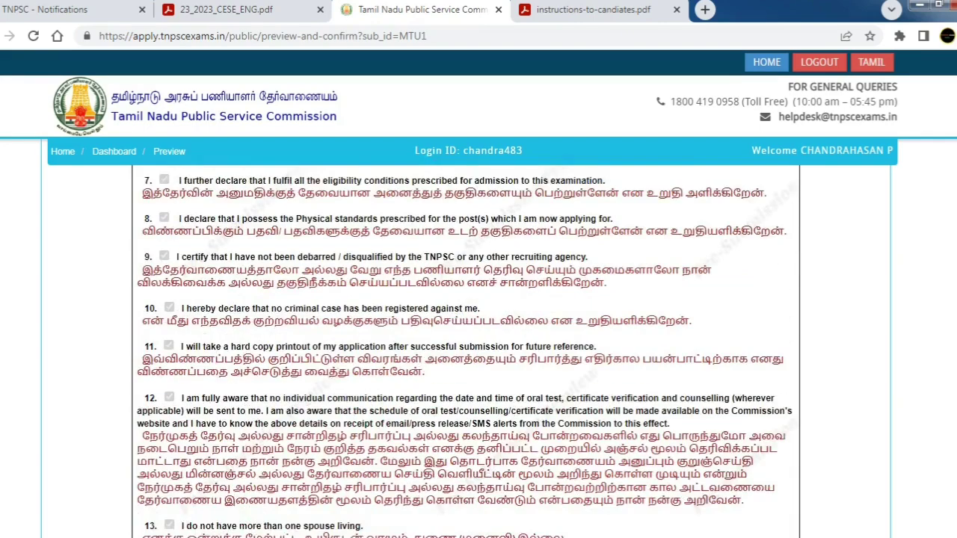
scroll(467, 351, down, 4)
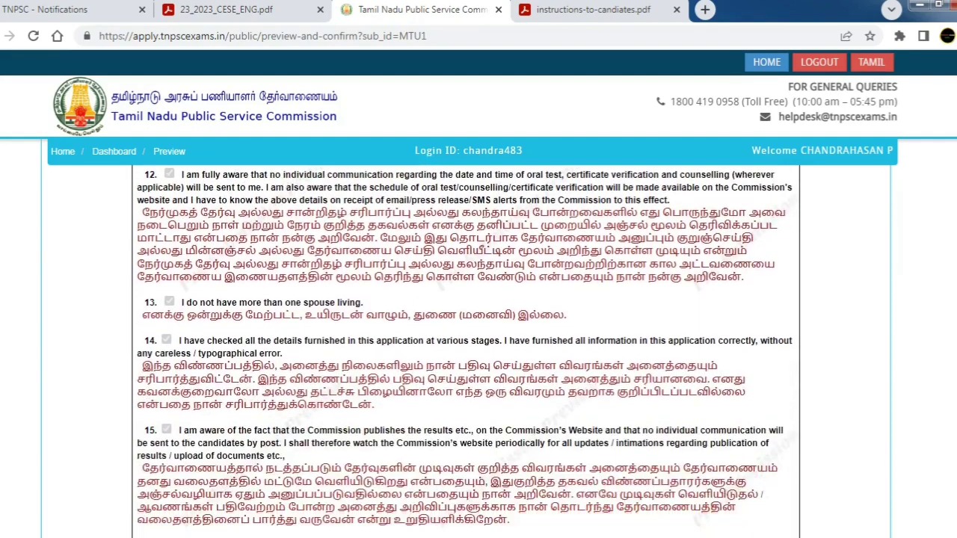
scroll(466, 351, down, 2)
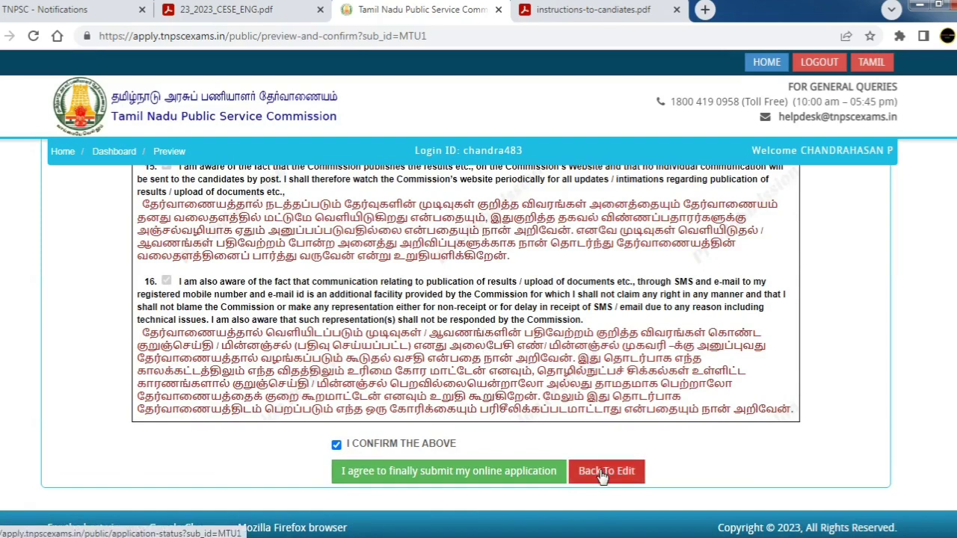
click(461, 470)
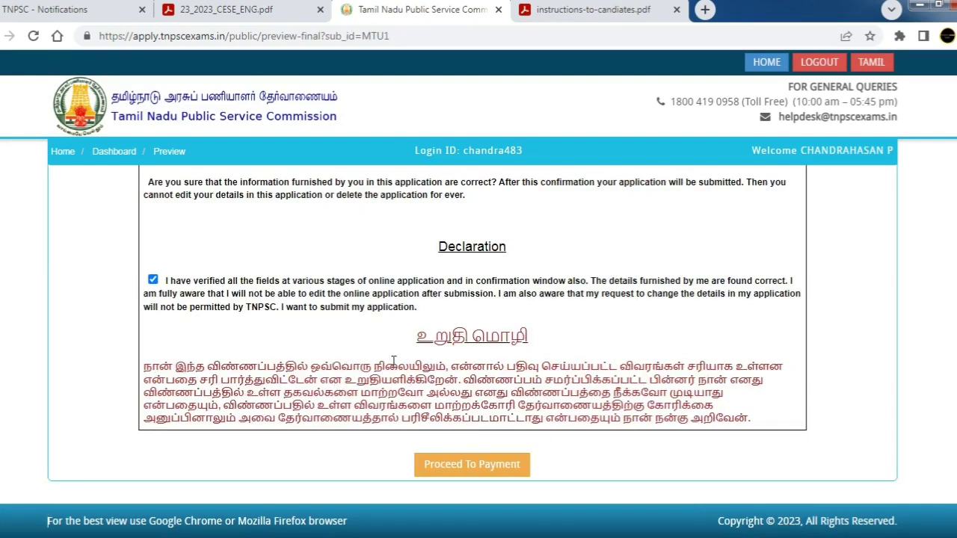
click(473, 465)
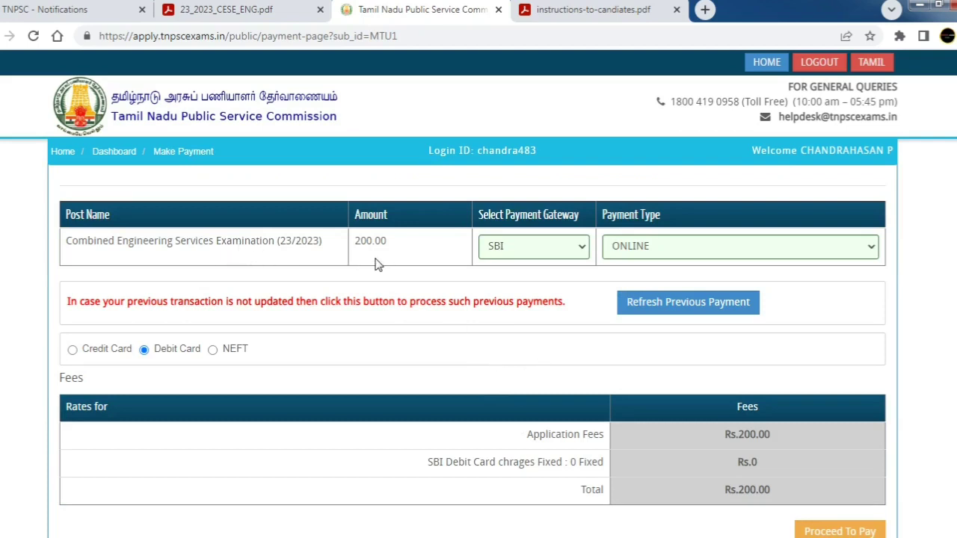
Step: Select SBI as payment gateway and ONLINE as payment type, keep Debit Card, and proceed to pay the application fee
click(501, 254)
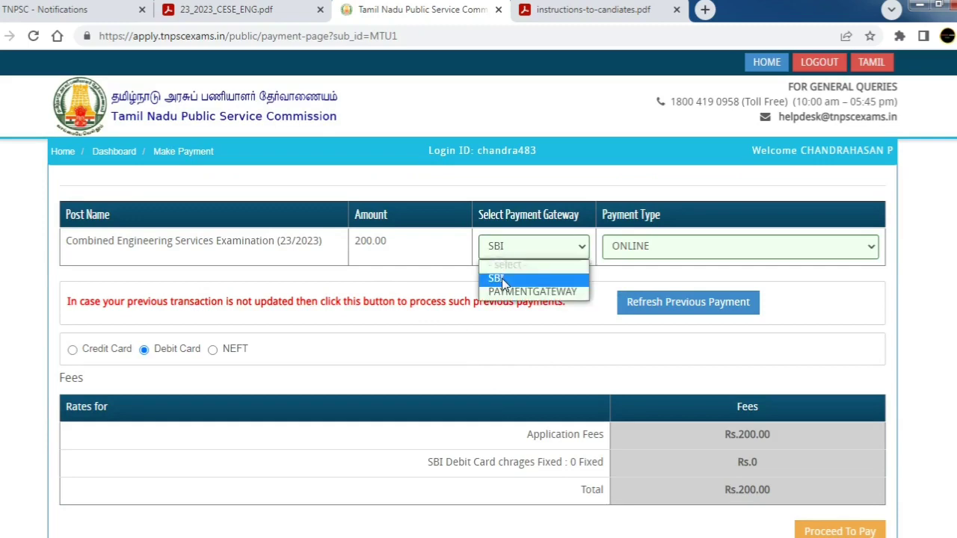
click(501, 278)
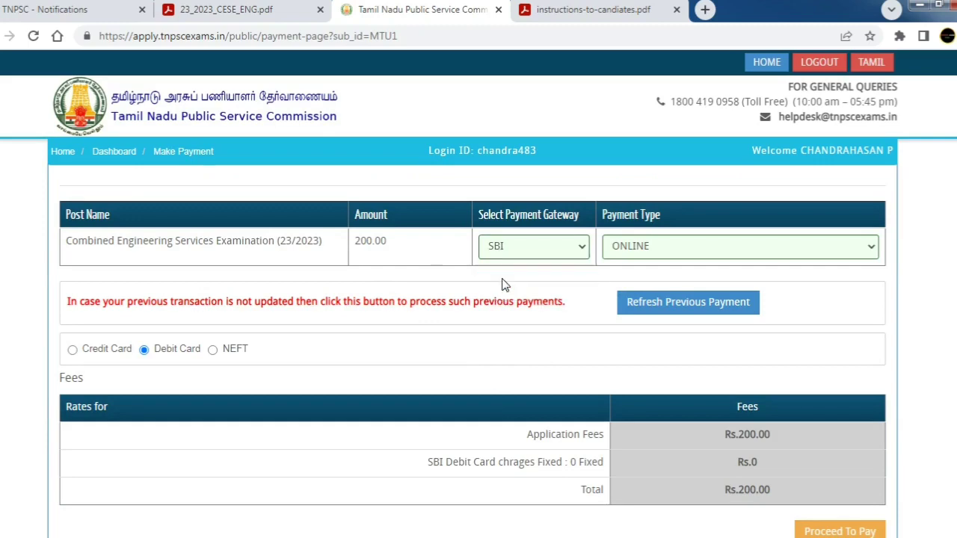
click(624, 247)
click(628, 273)
scroll(570, 410, down, 1)
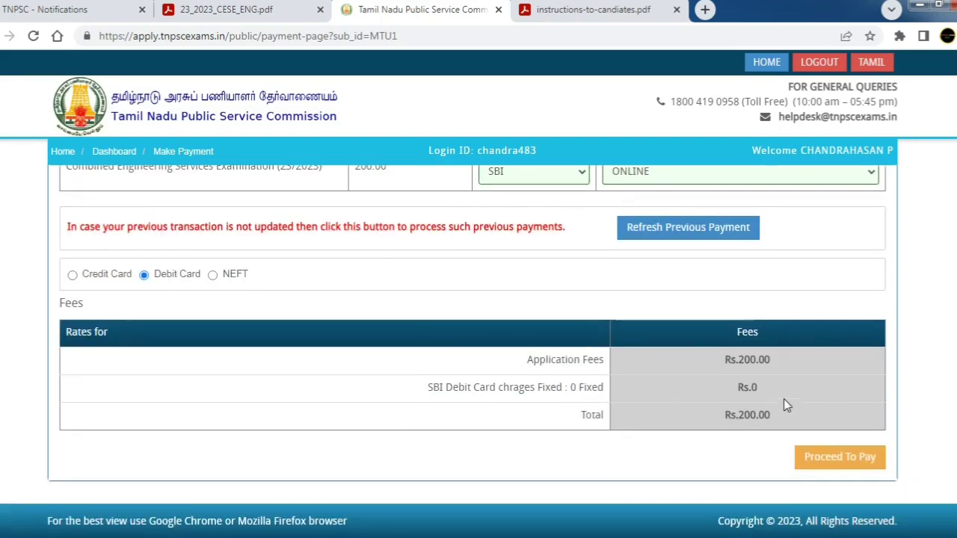
click(858, 471)
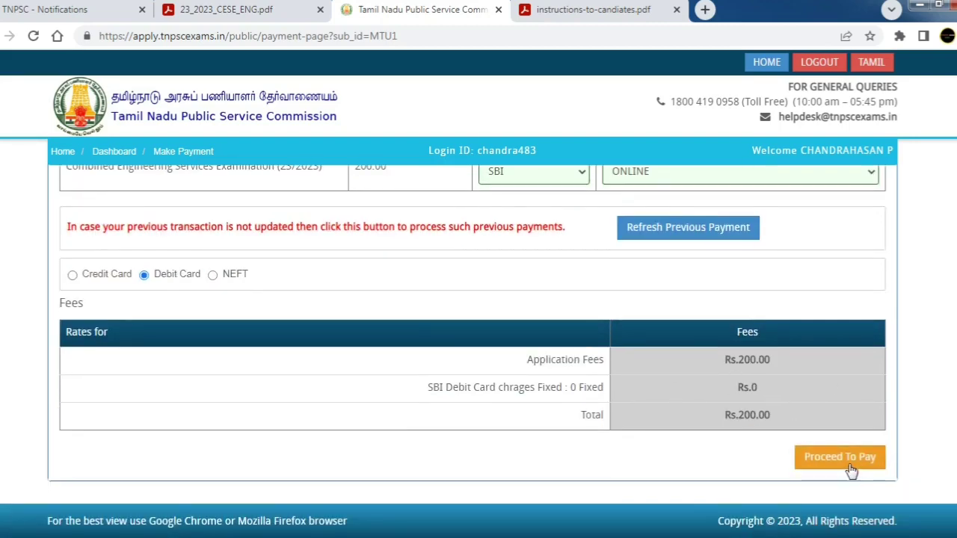